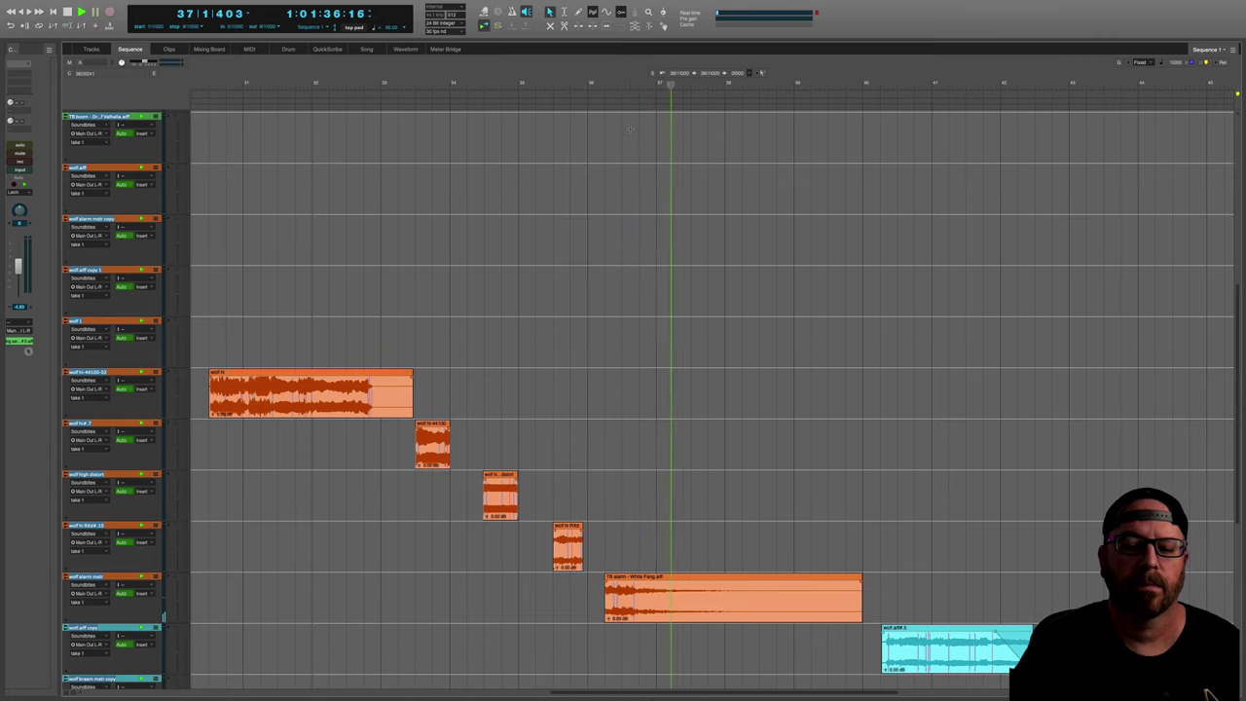
Step: Scroll the Sequence window back to bars 1–16 to show the staggered green drum clips
scroll(625, 384, down, 7)
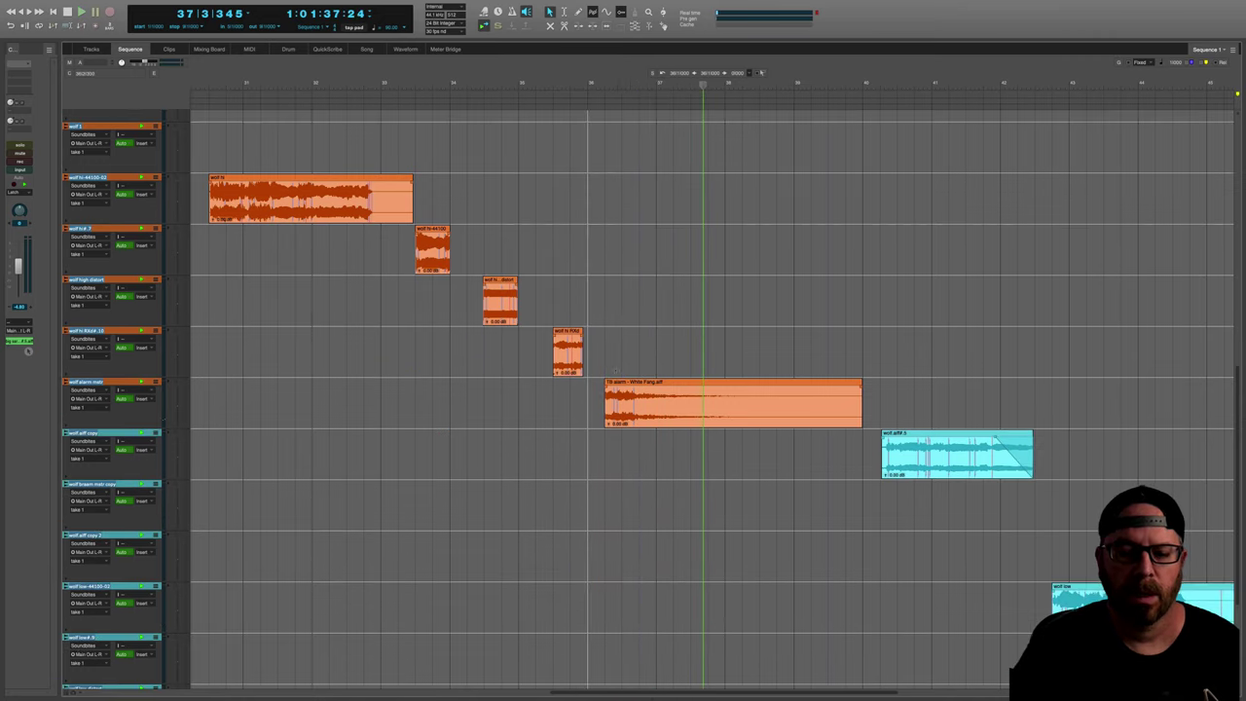
scroll(802, 681, right, 2)
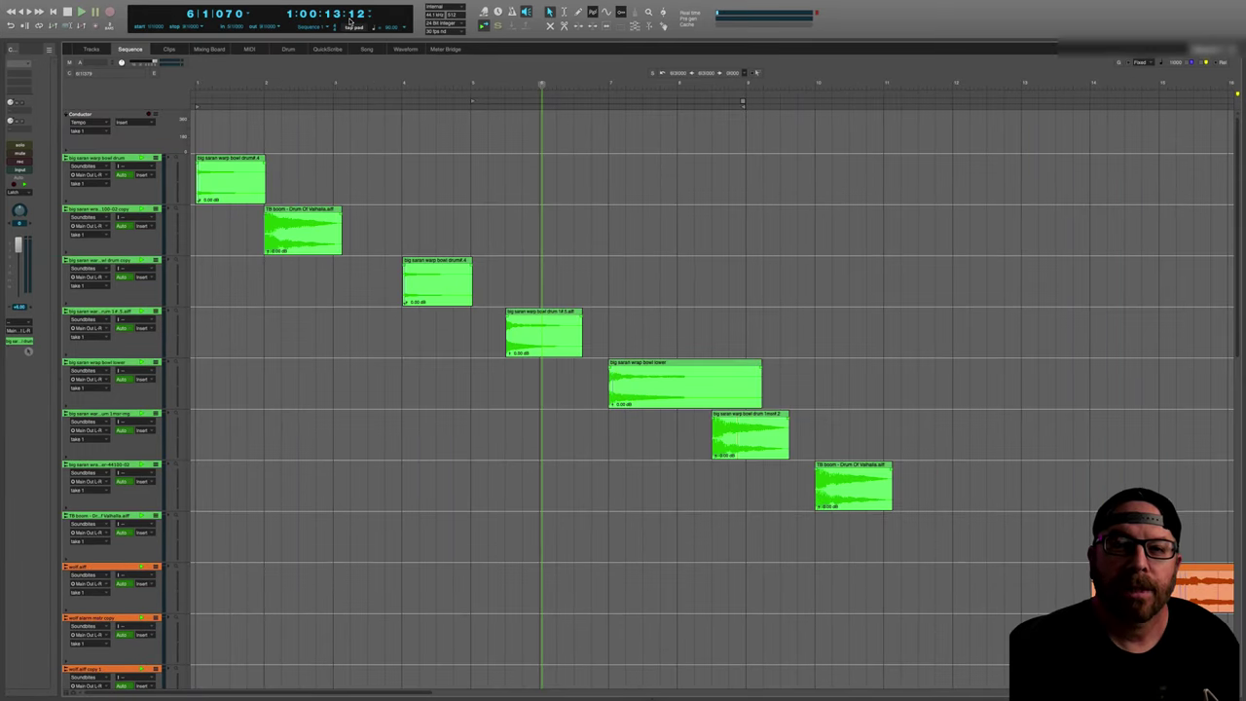
Step: Rewind the playhead to 1|1|000 at the start of the sequence
key(Return)
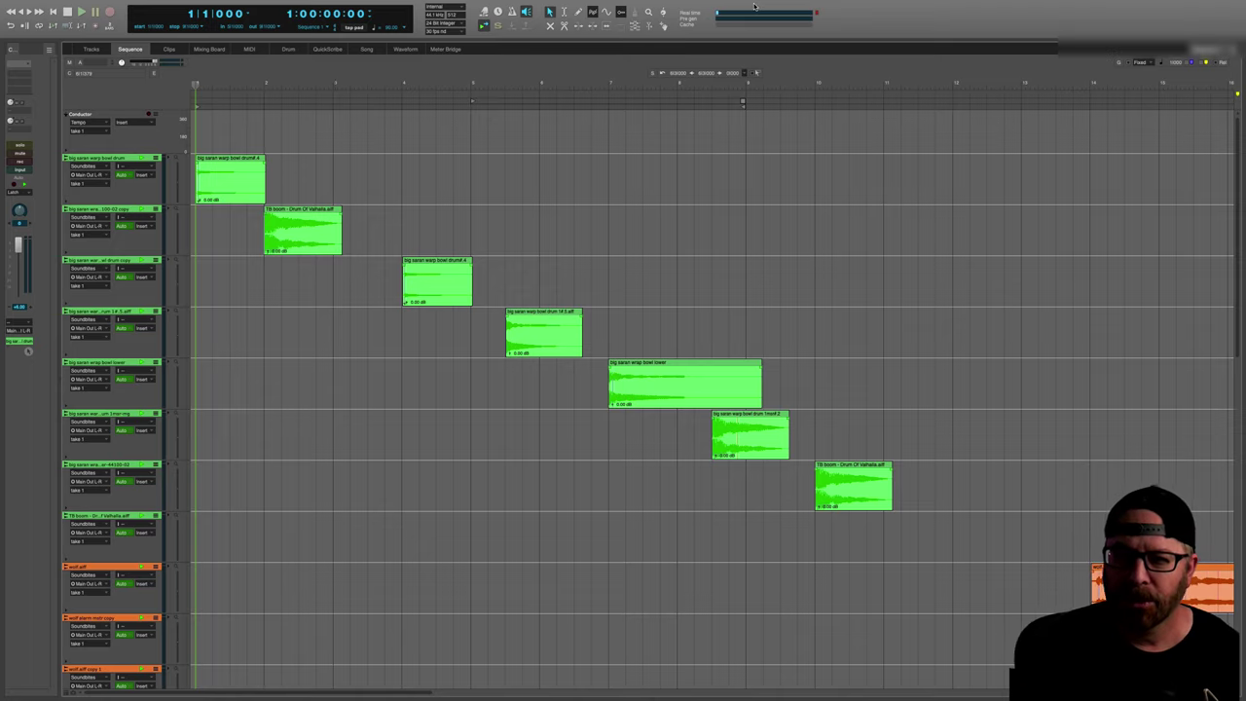
mouse_move(753, 2)
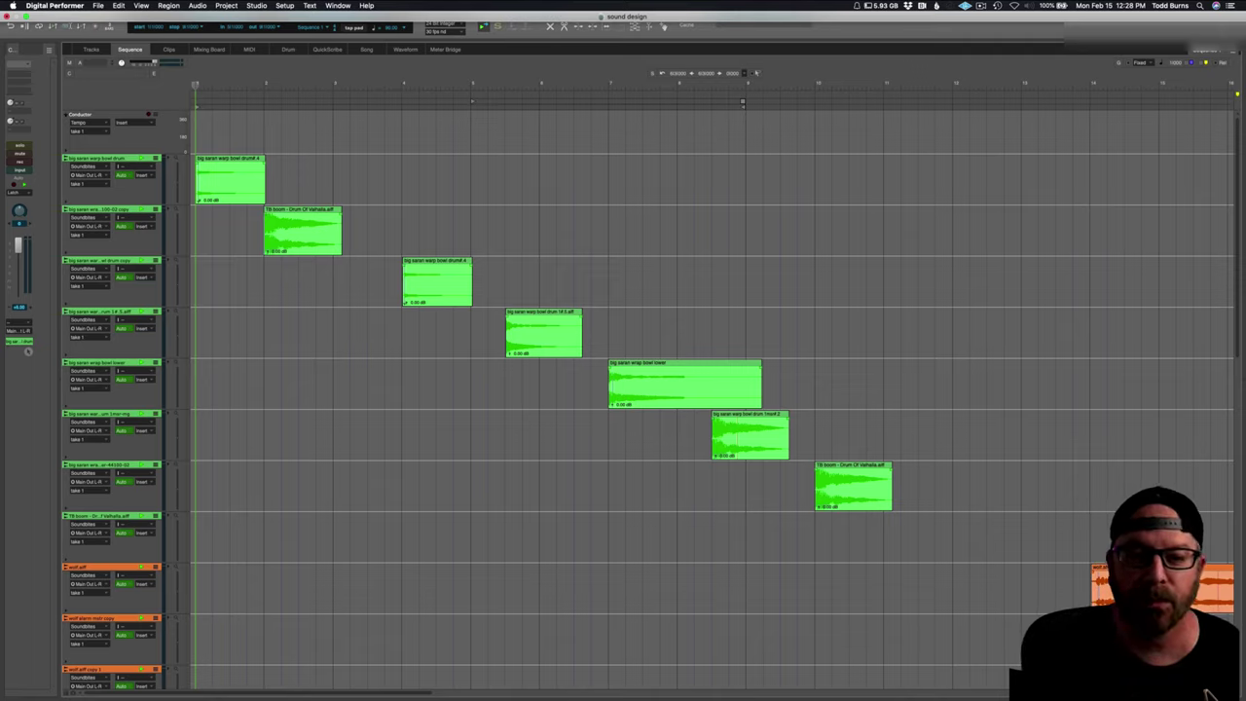
Step: Audition the staggered green drum hits from the start several times, then select every track
key(space)
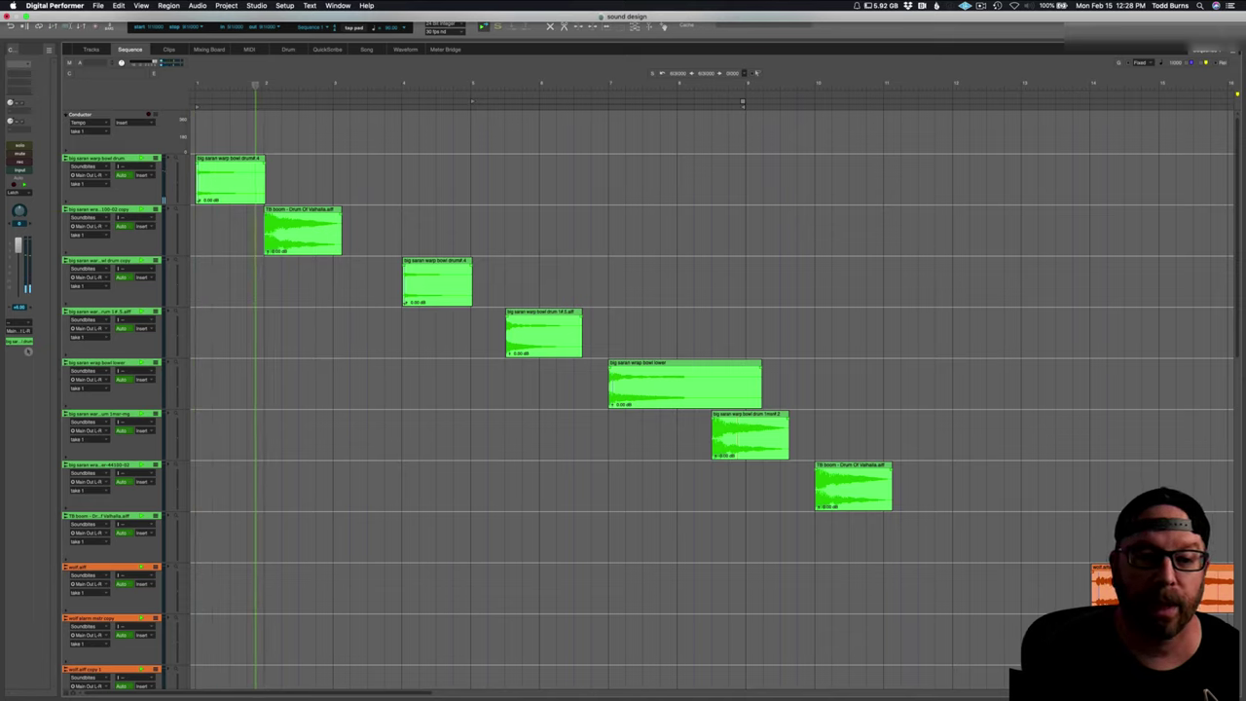
key(space)
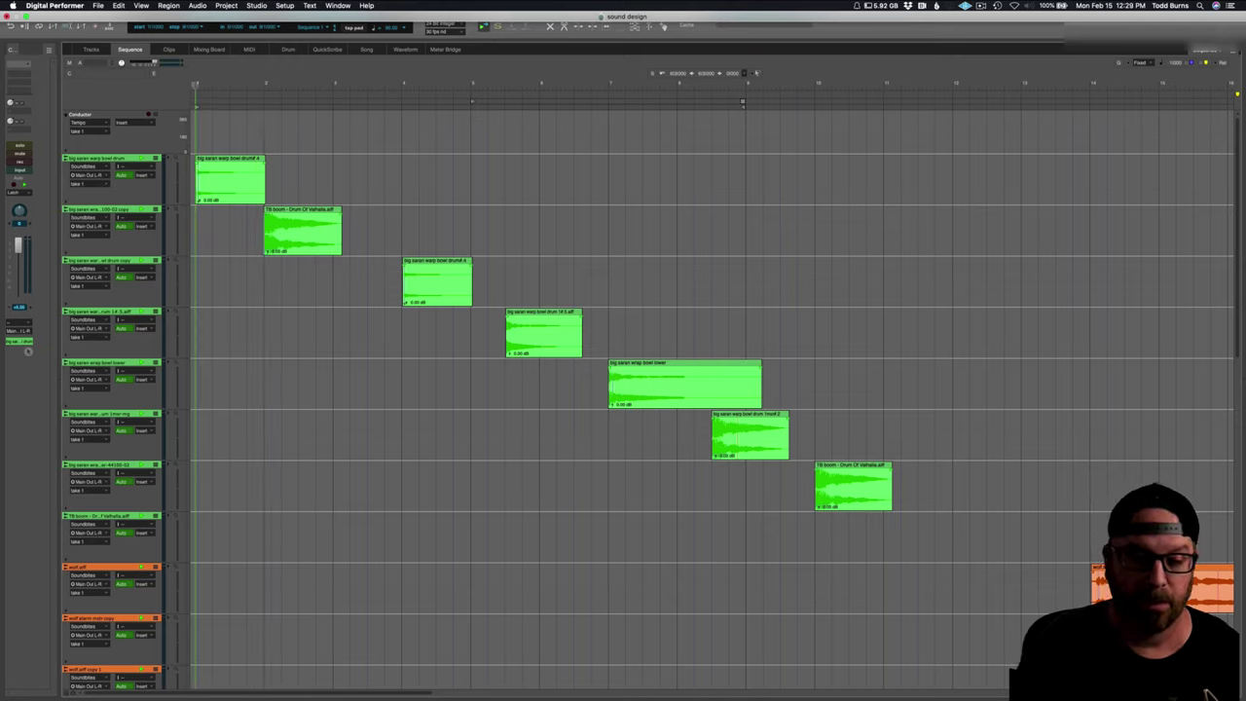
key(space)
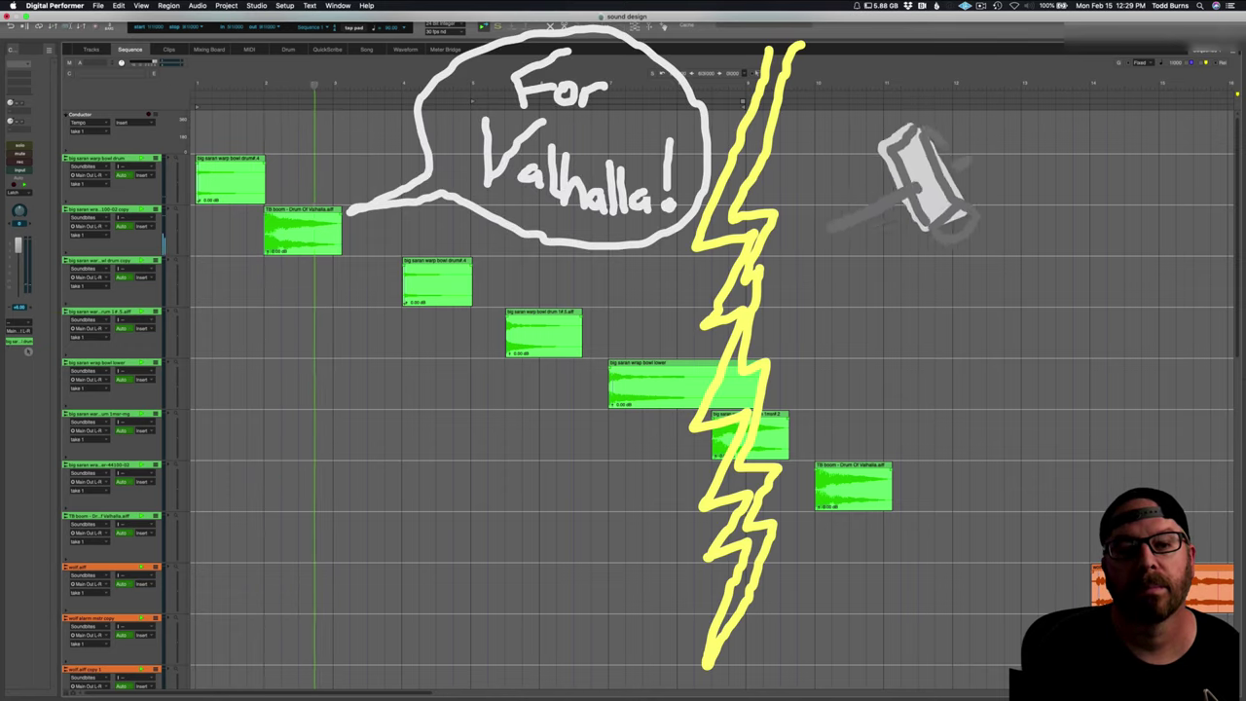
key(space)
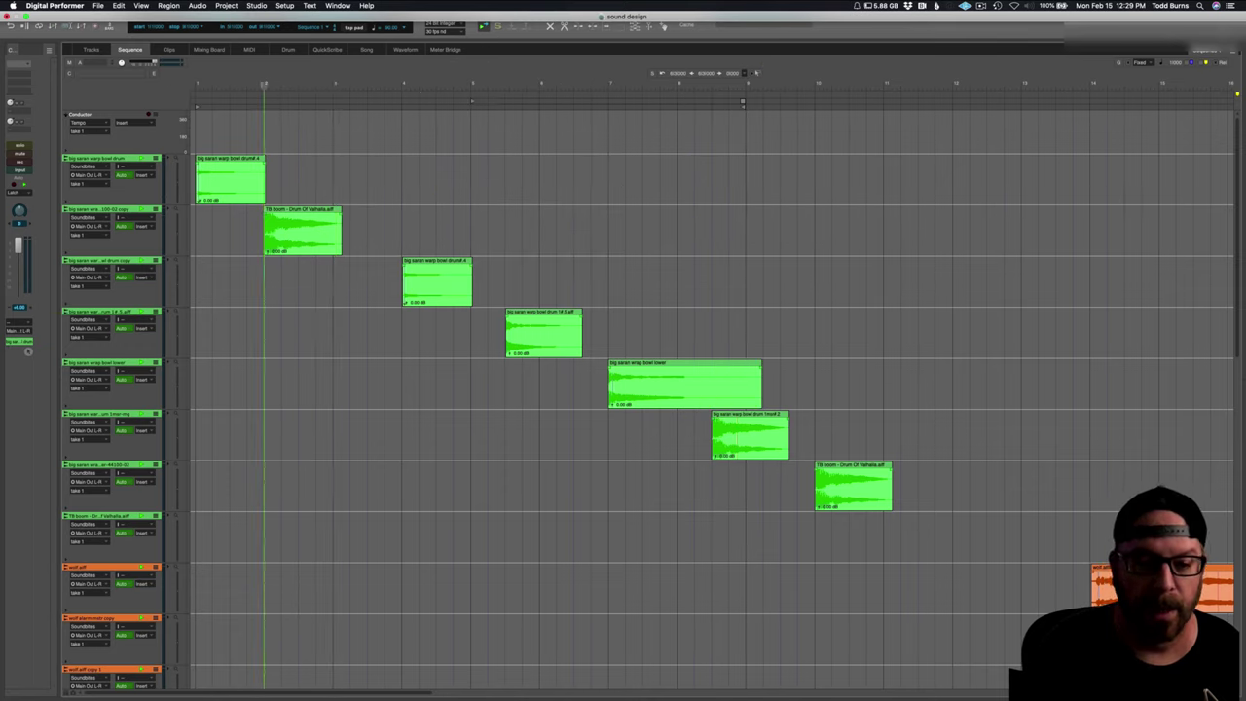
key(space)
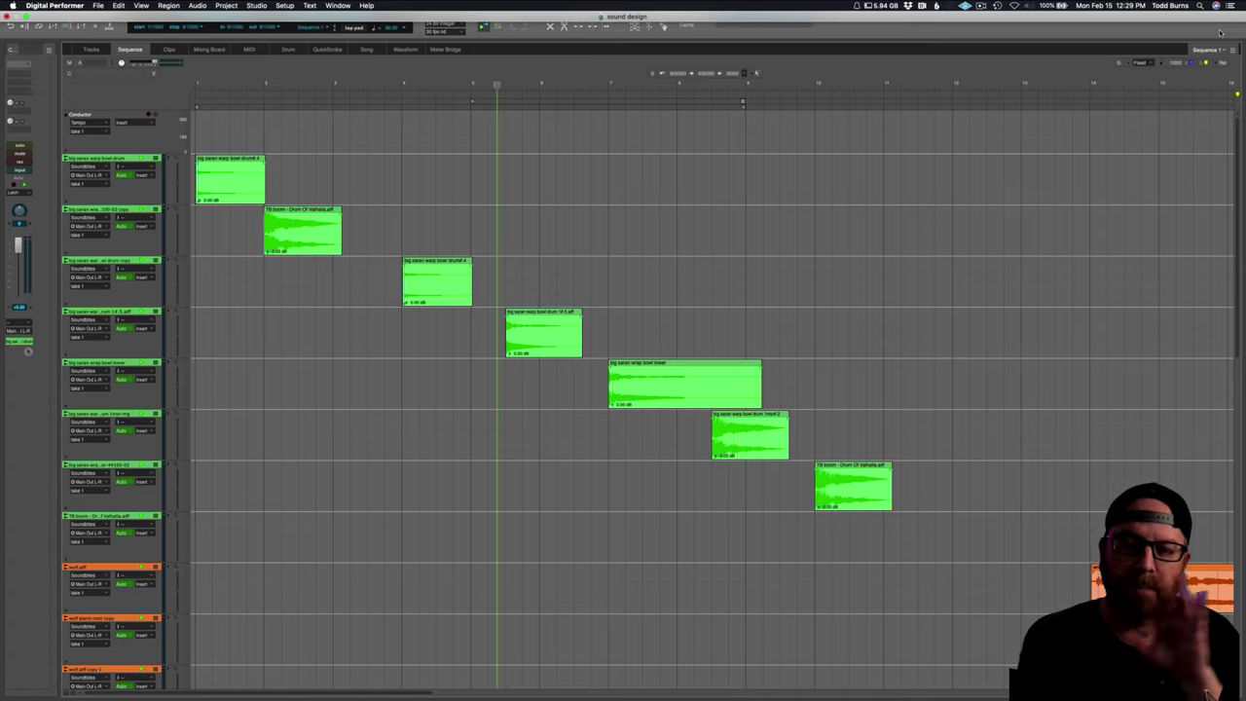
key(space)
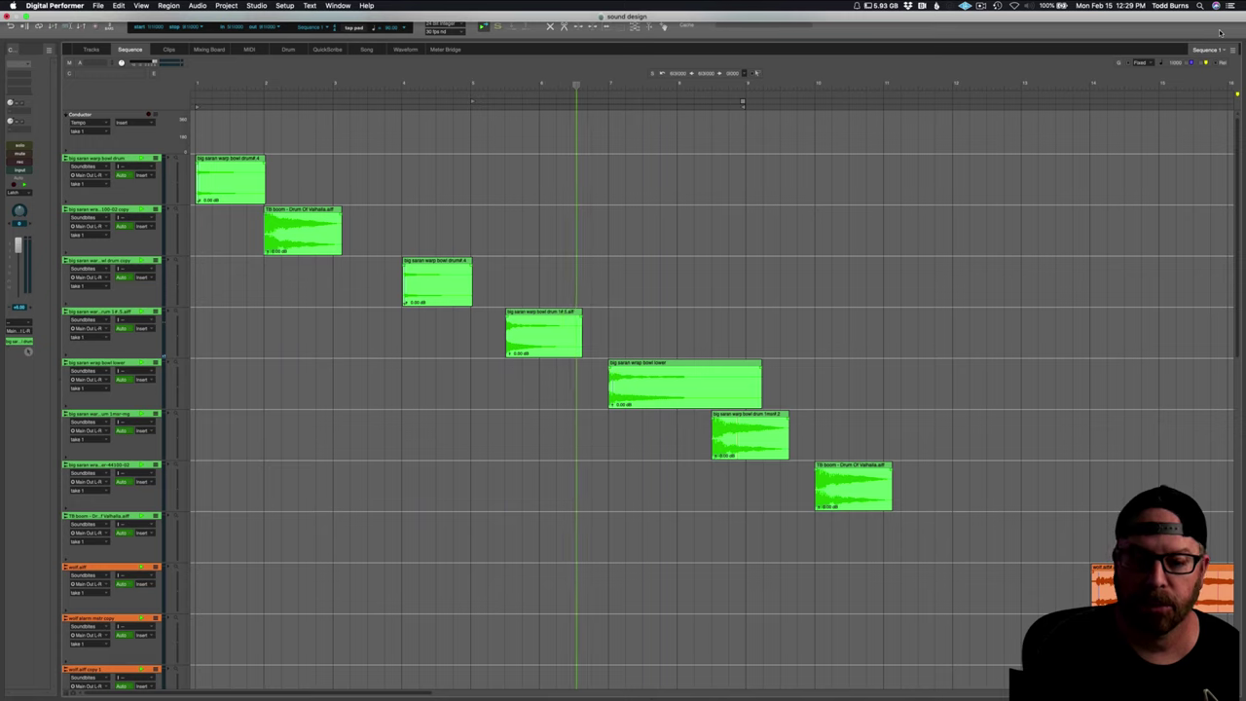
key(super+a)
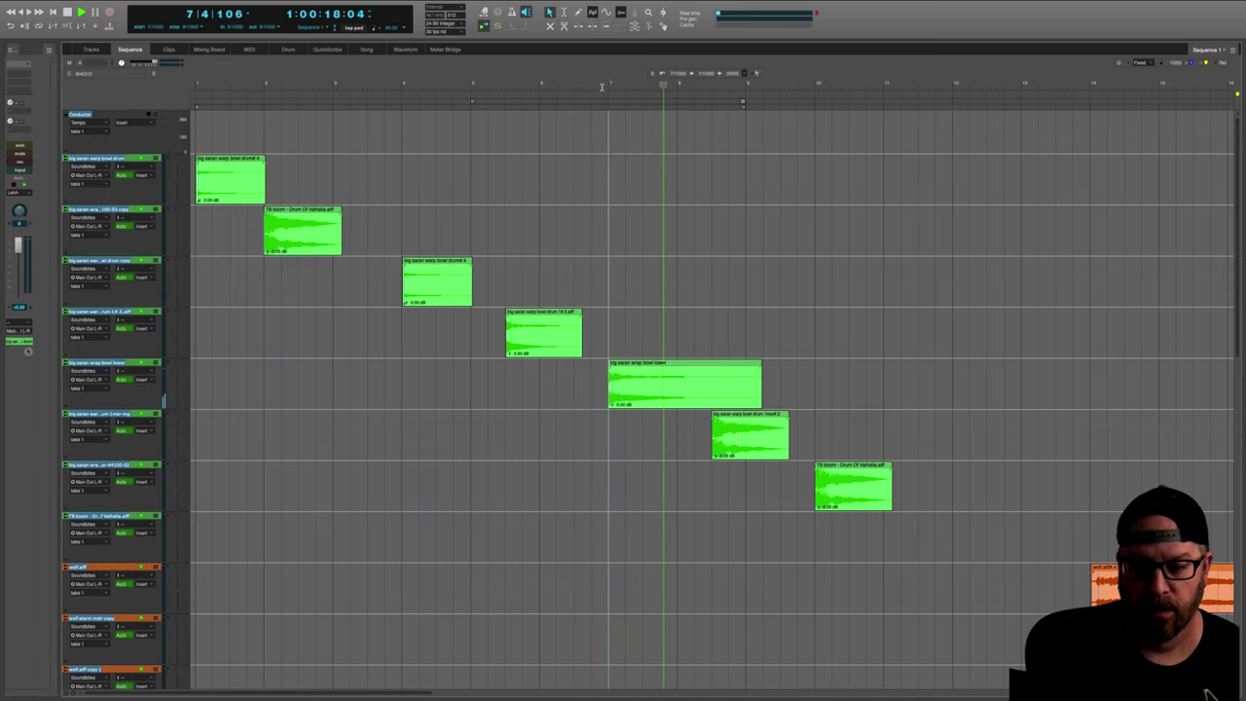
Step: Stop, then replay the drum hits from the beginning, ending stopped at bar 3
key(space)
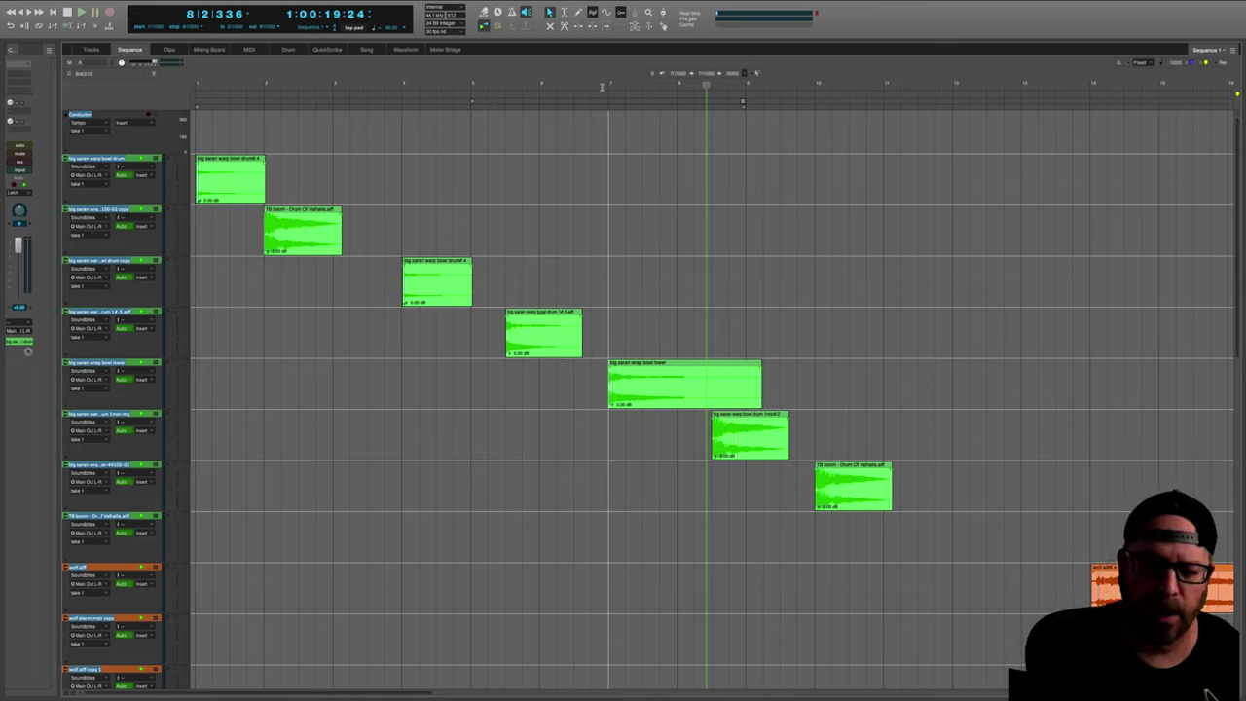
key(space)
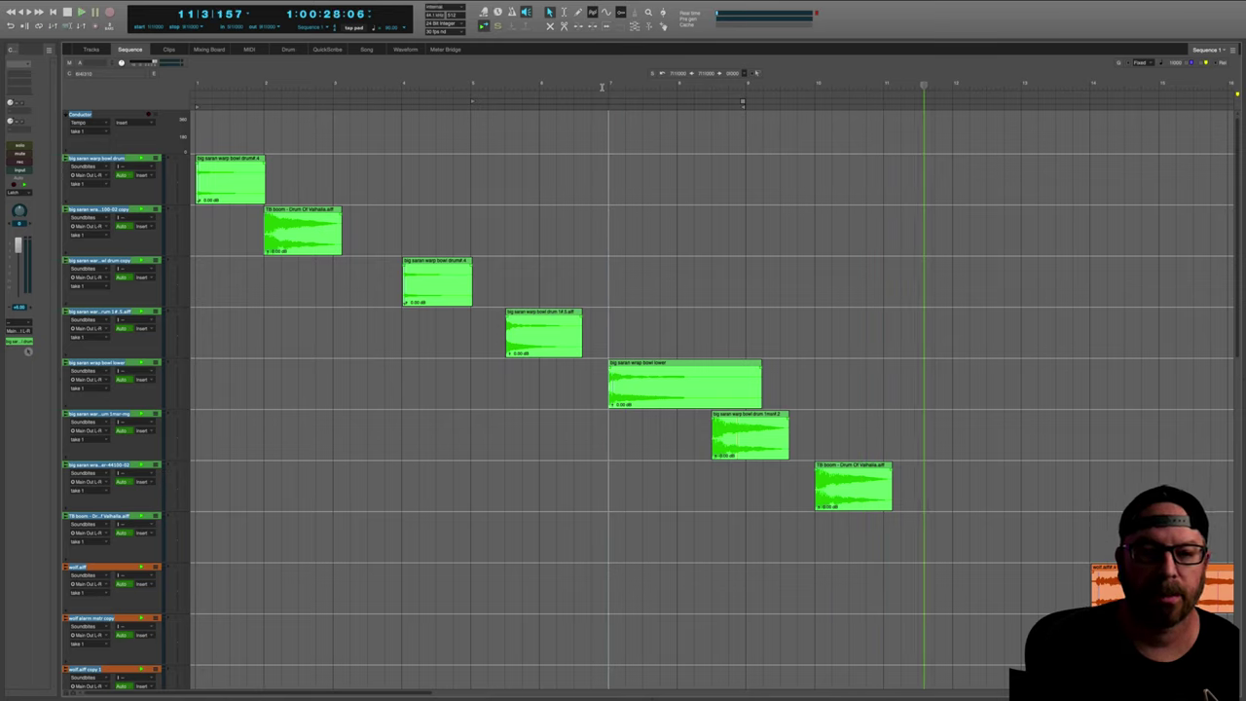
key(space)
key(space)
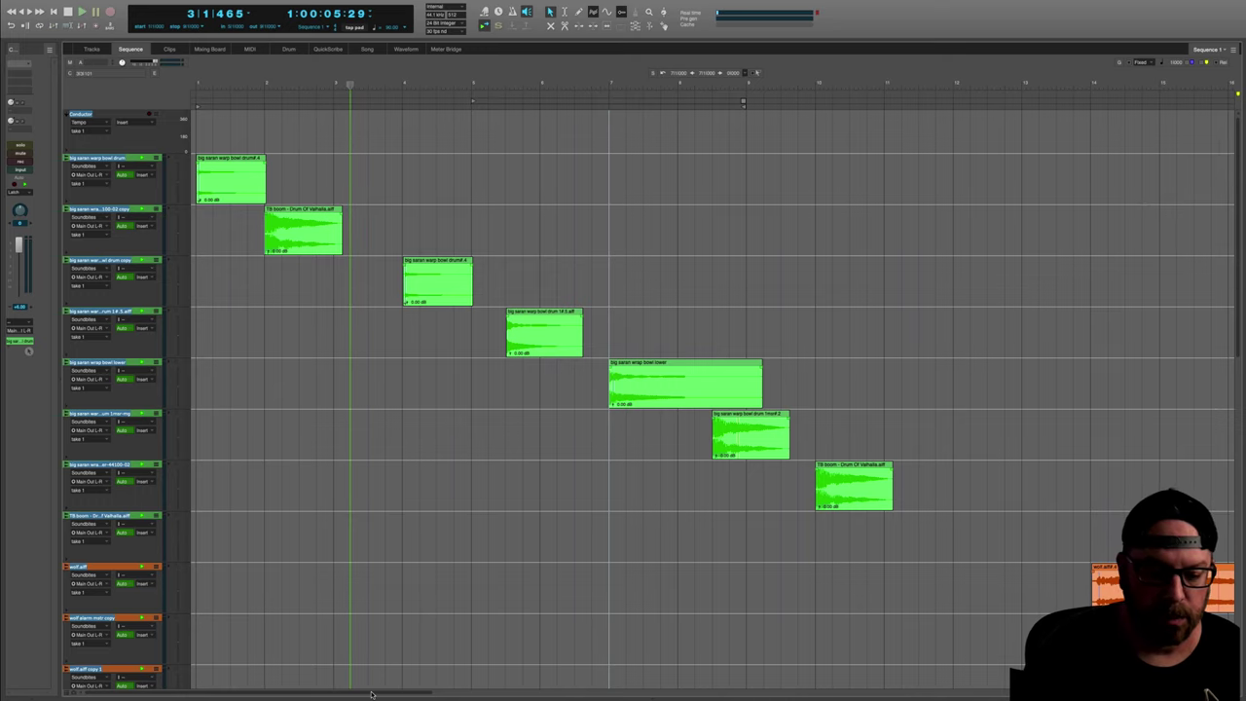
Step: Place the playhead at bar 14 by the first orange wolf clip and show the wolf tracks
drag(371, 692, 408, 693)
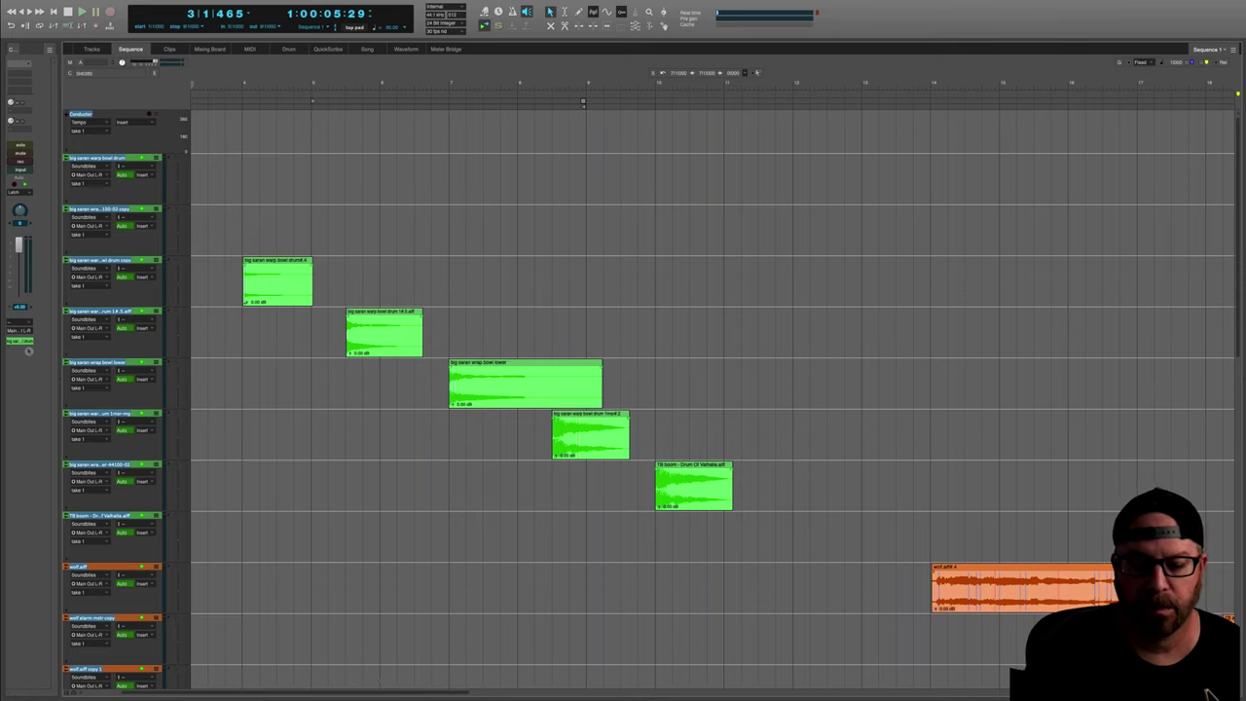
drag(369, 693, 460, 697)
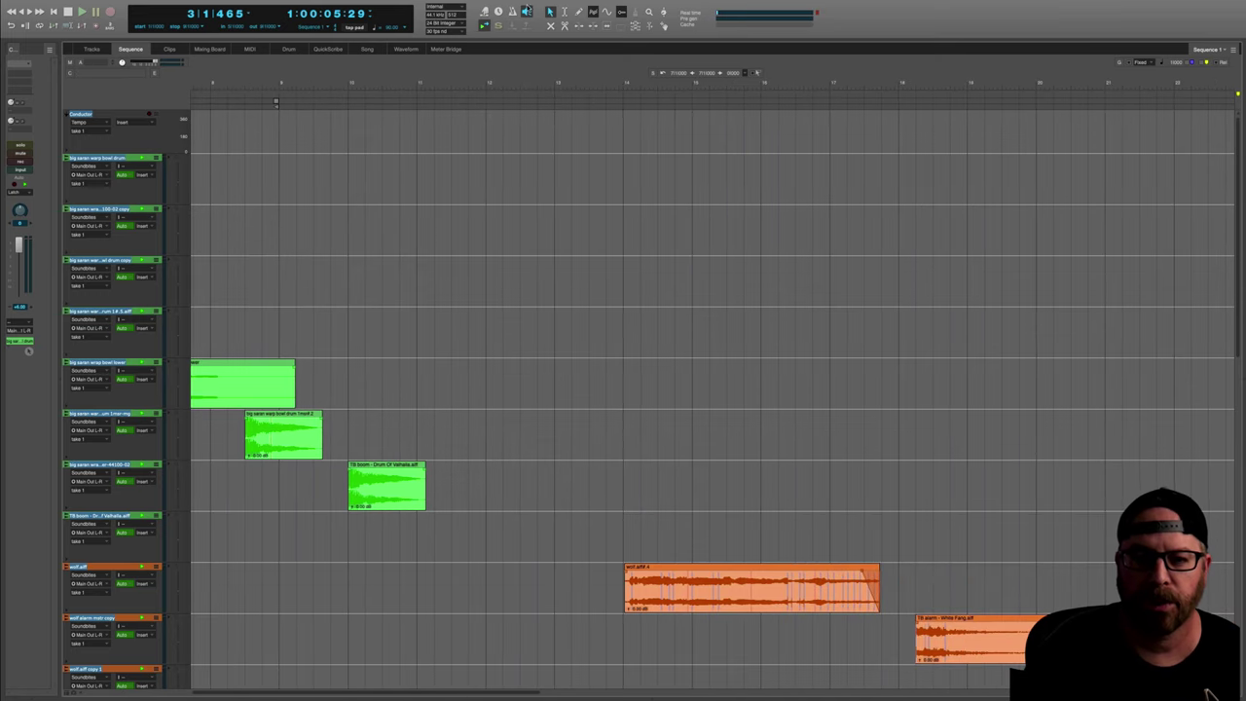
click(619, 88)
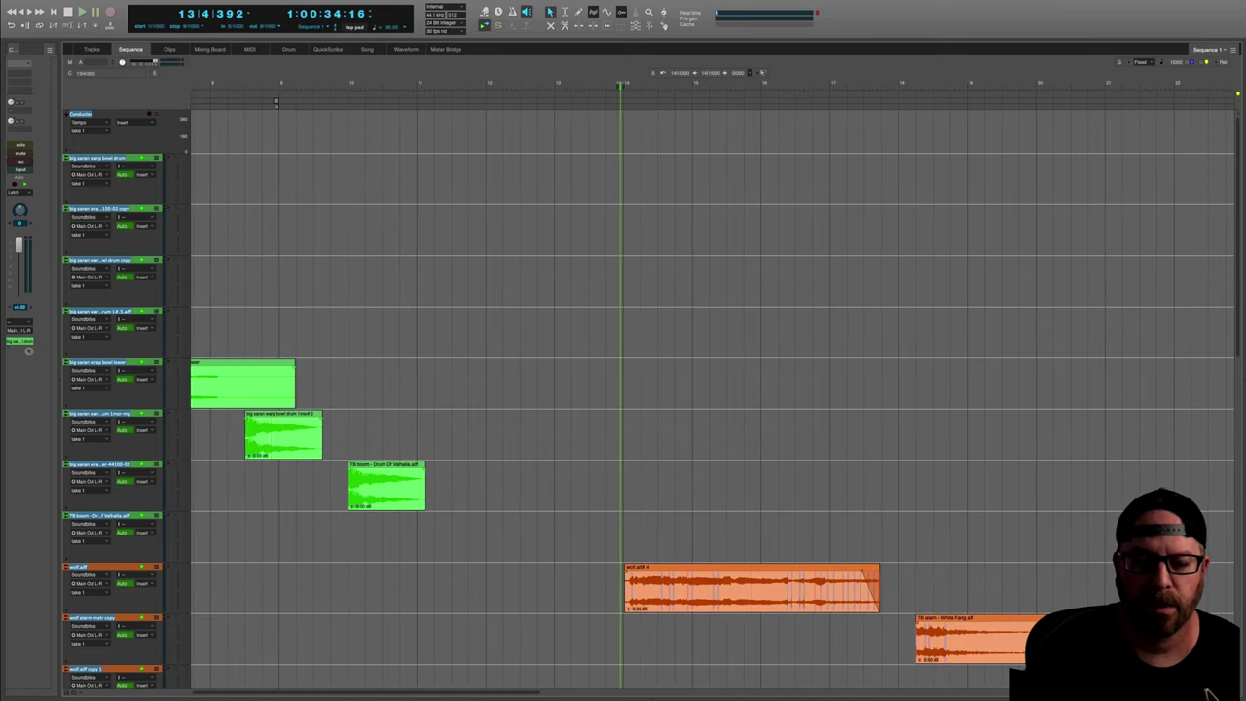
scroll(655, 286, down, 5)
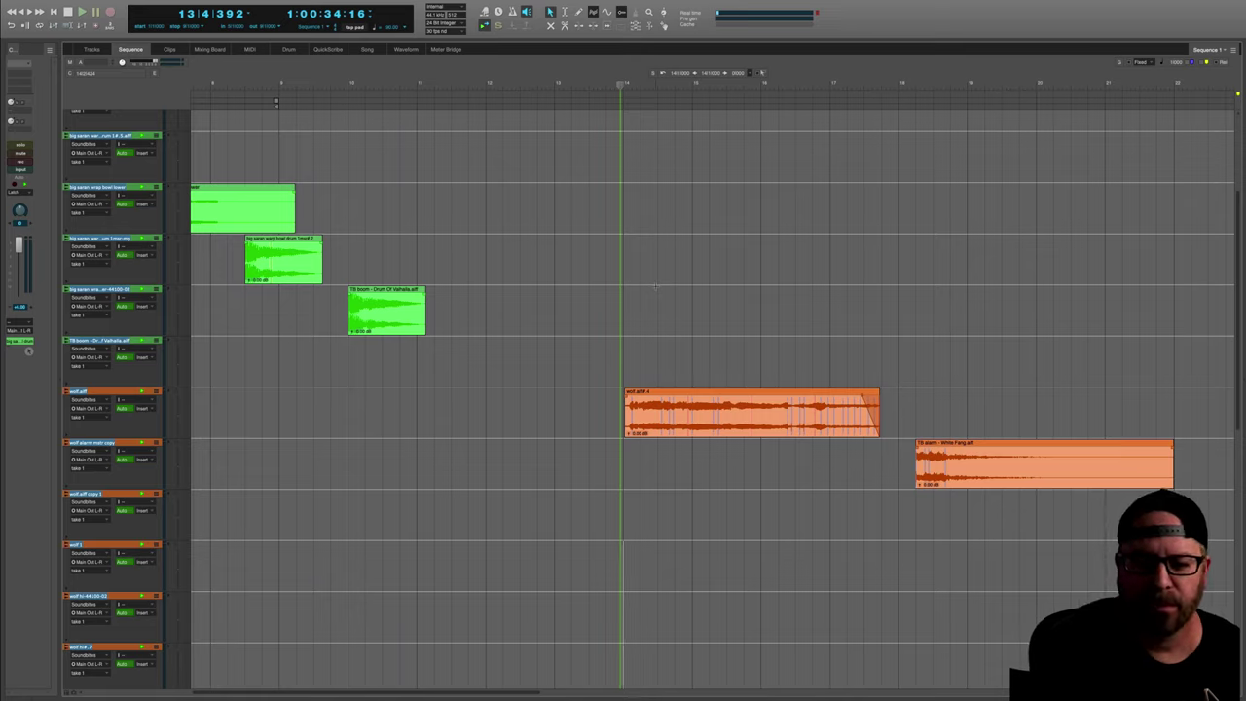
key(space)
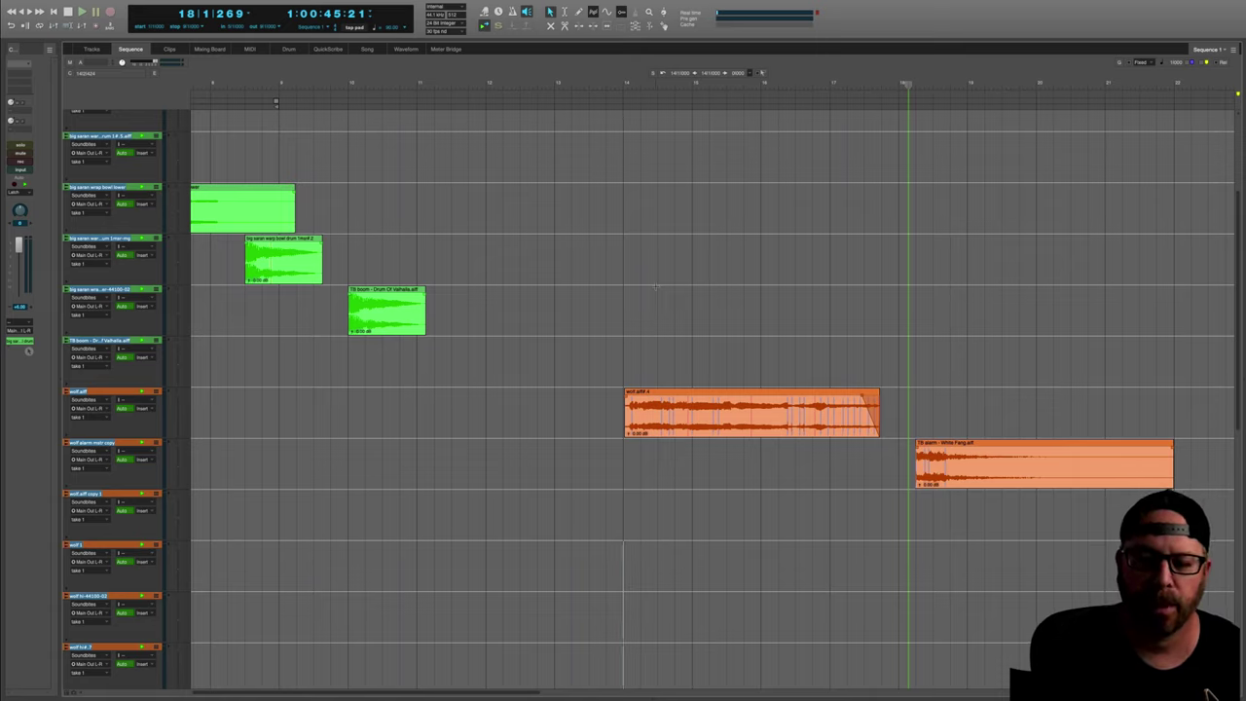
key(space)
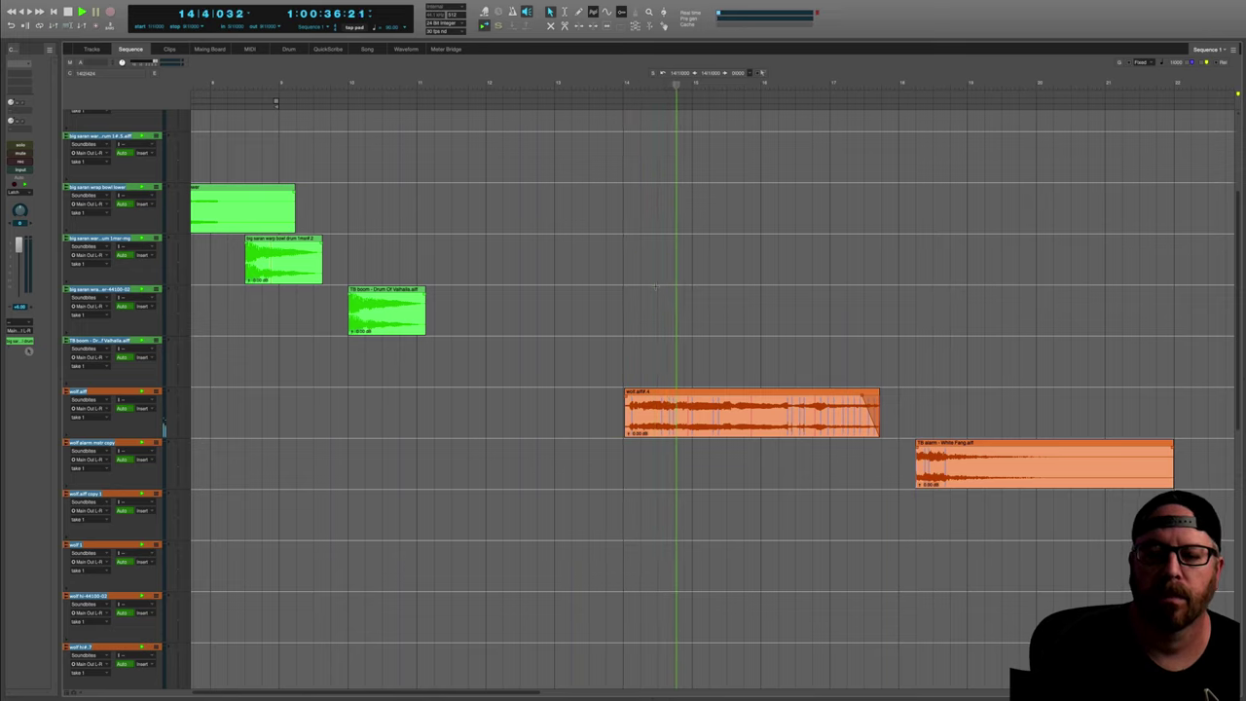
key(space)
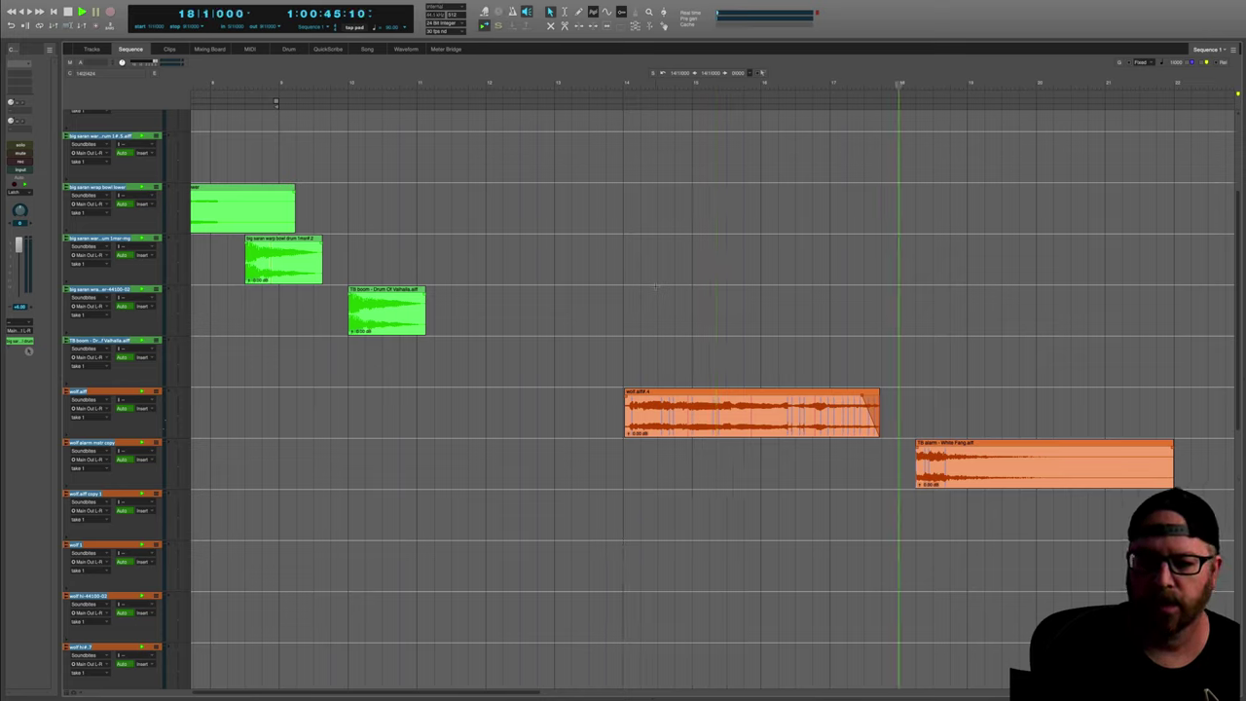
key(space)
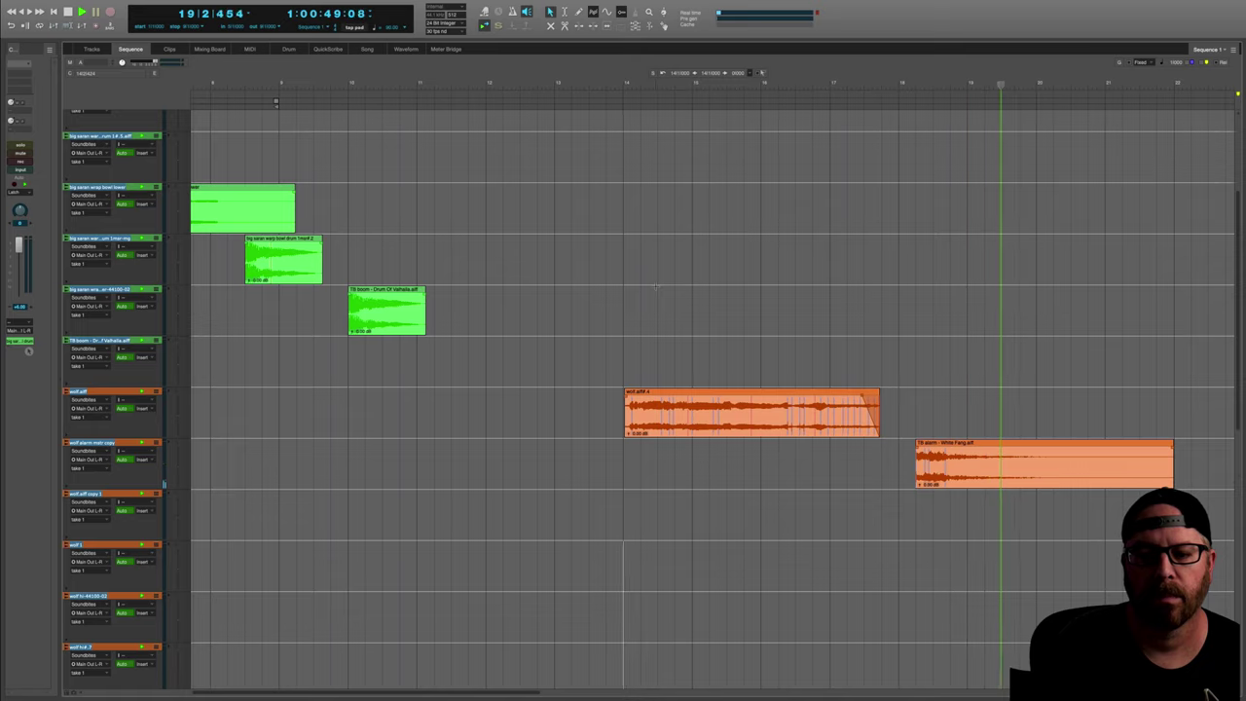
key(space)
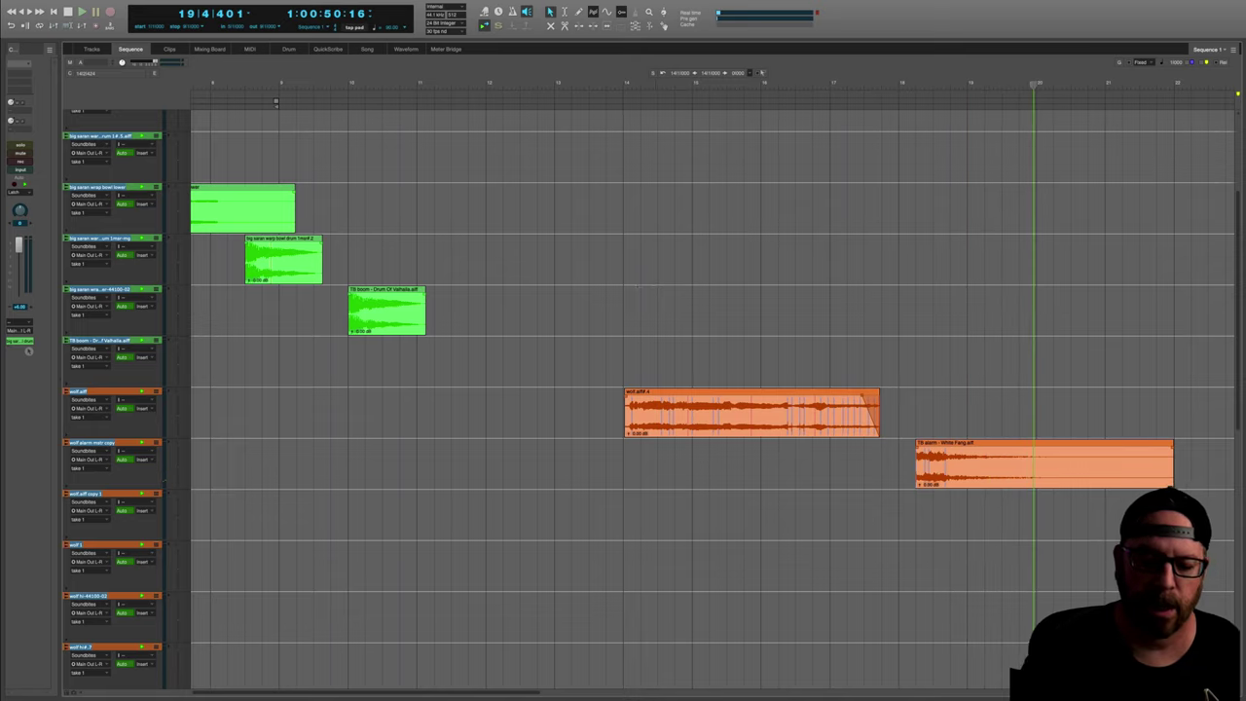
Step: Show bars 15–30 and play the cascading orange wolf clips through bar 29
drag(505, 694, 623, 689)
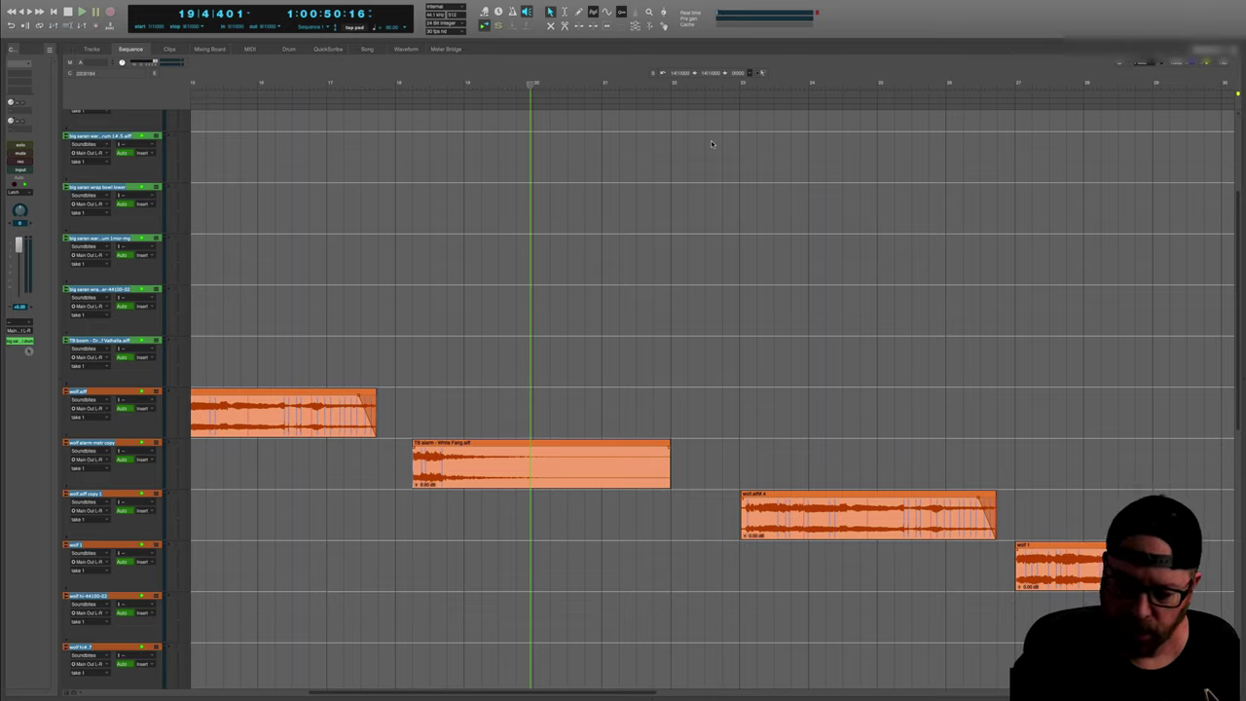
key(space)
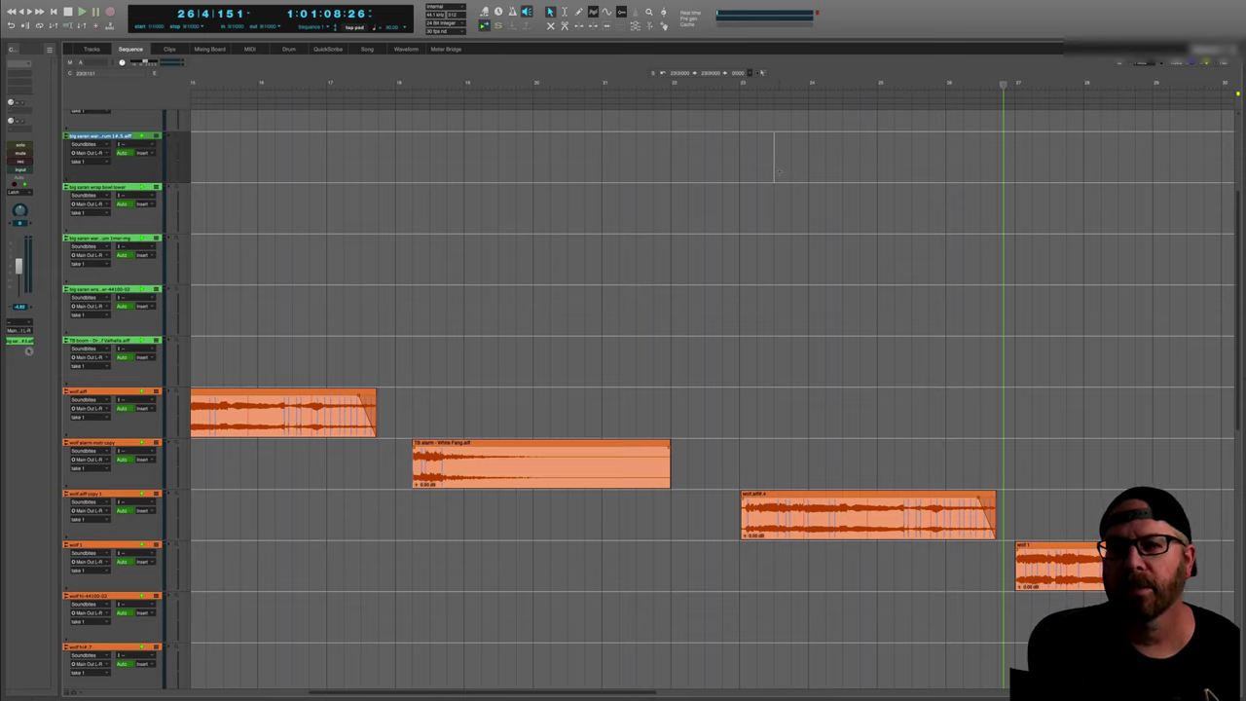
key(space)
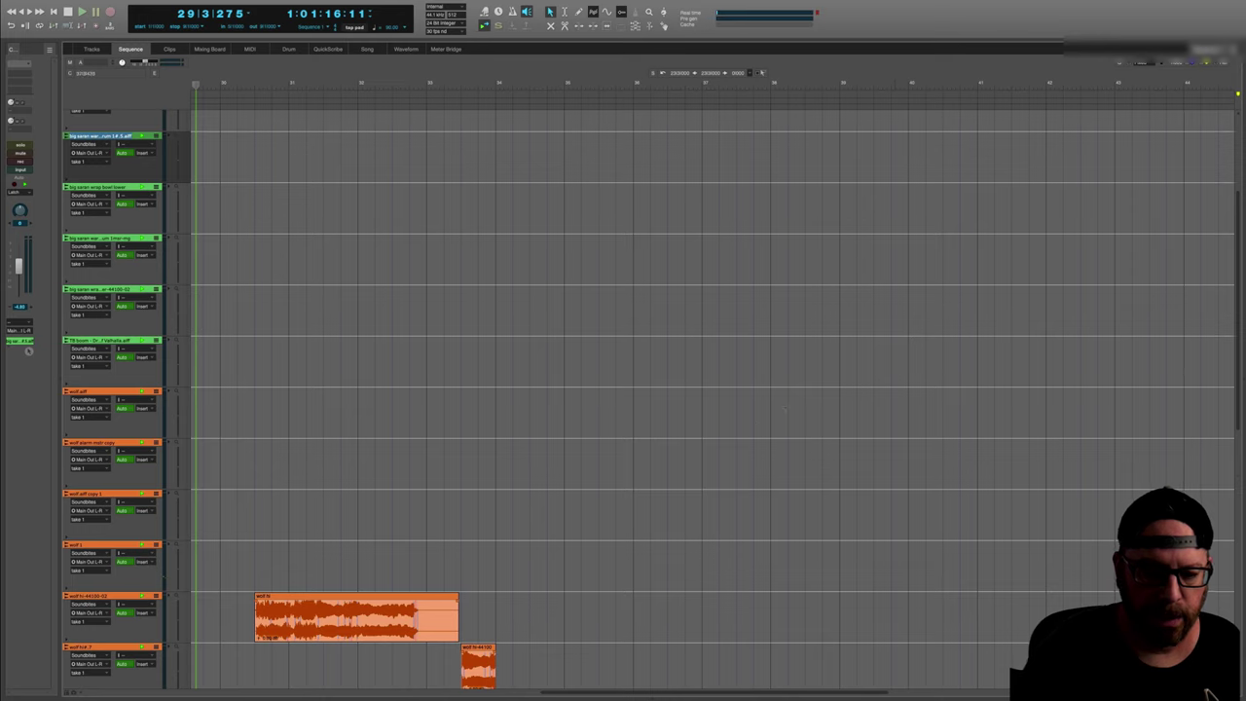
Step: Play the orange wolf growls down the lower tracks into the White Fang clip, then stop at bar 36
key(space)
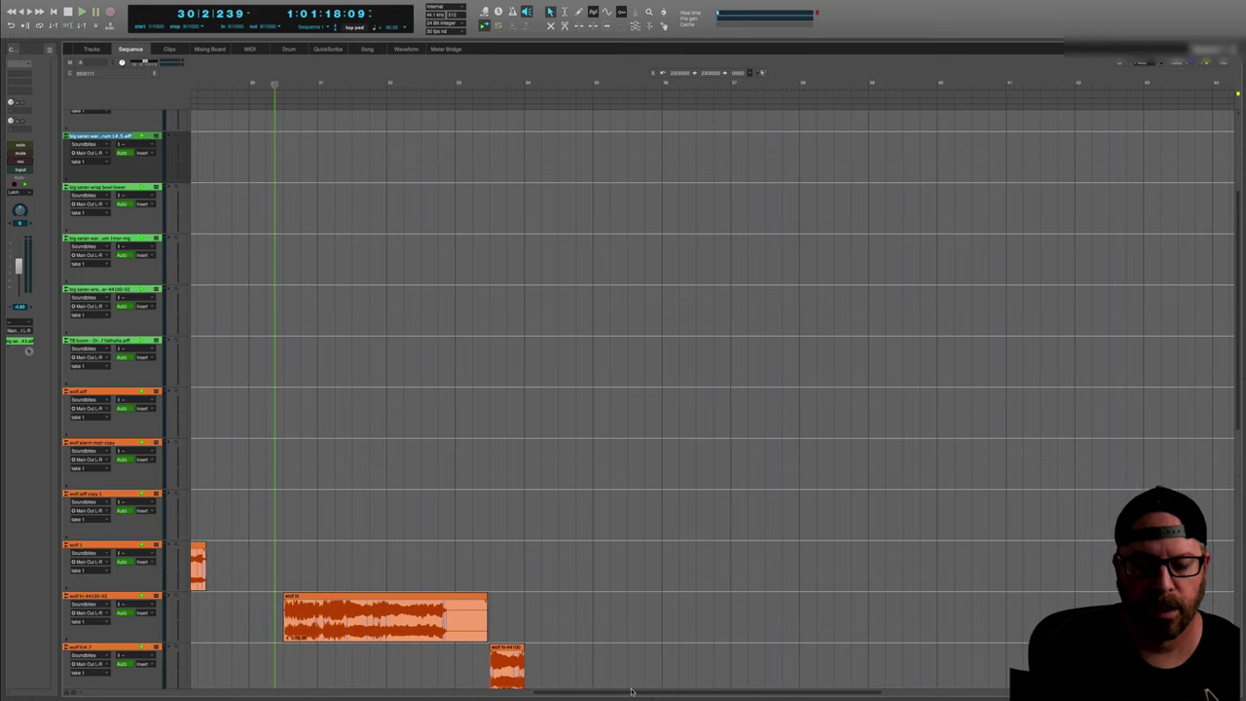
key(space)
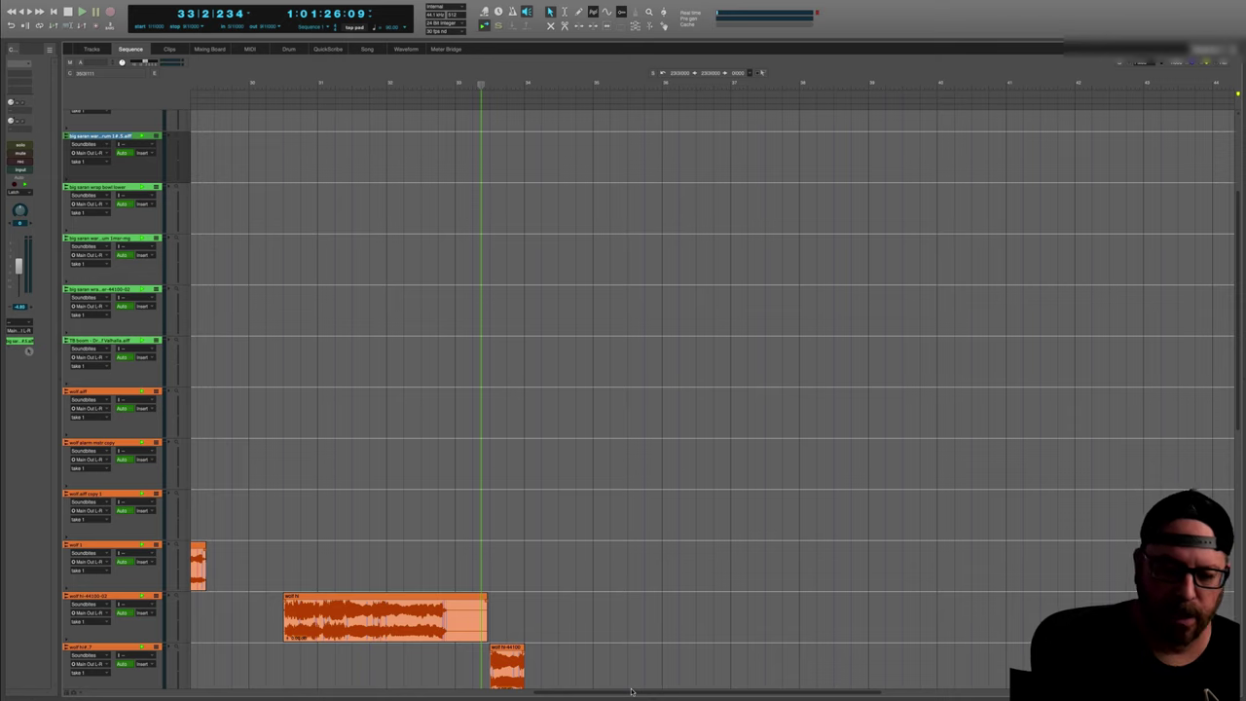
key(space)
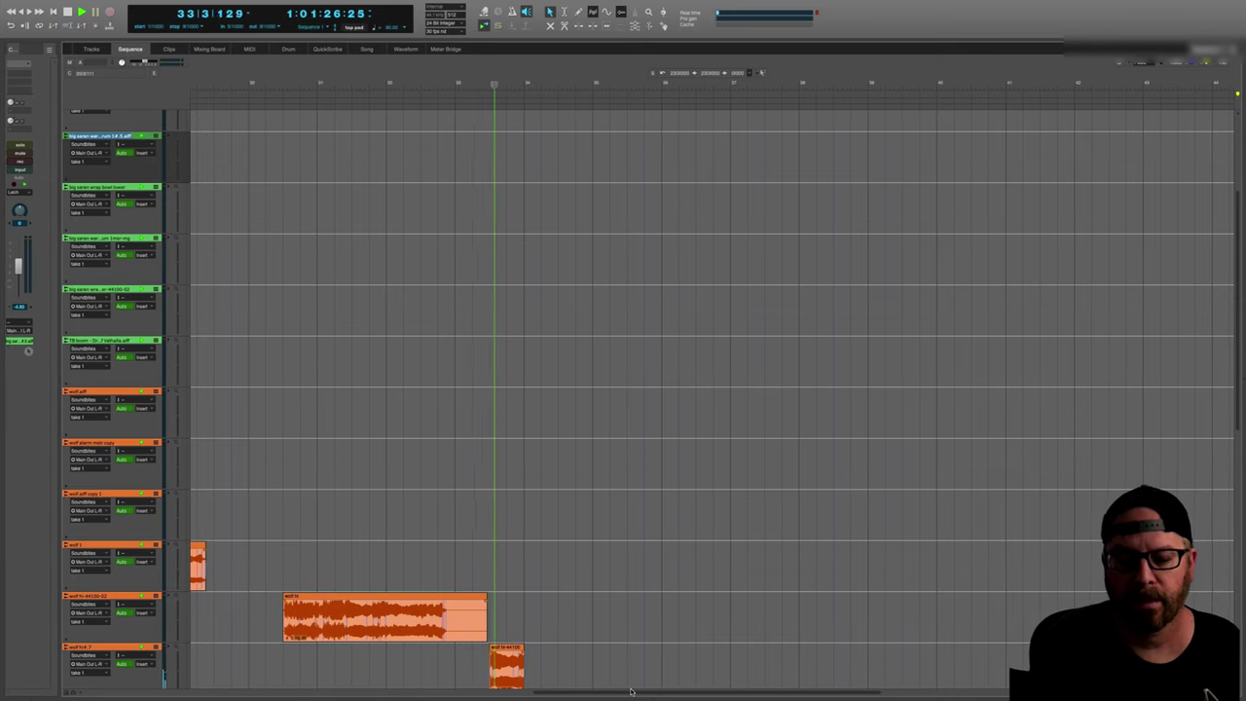
scroll(681, 390, down, 3)
scroll(1206, 693, down, 3)
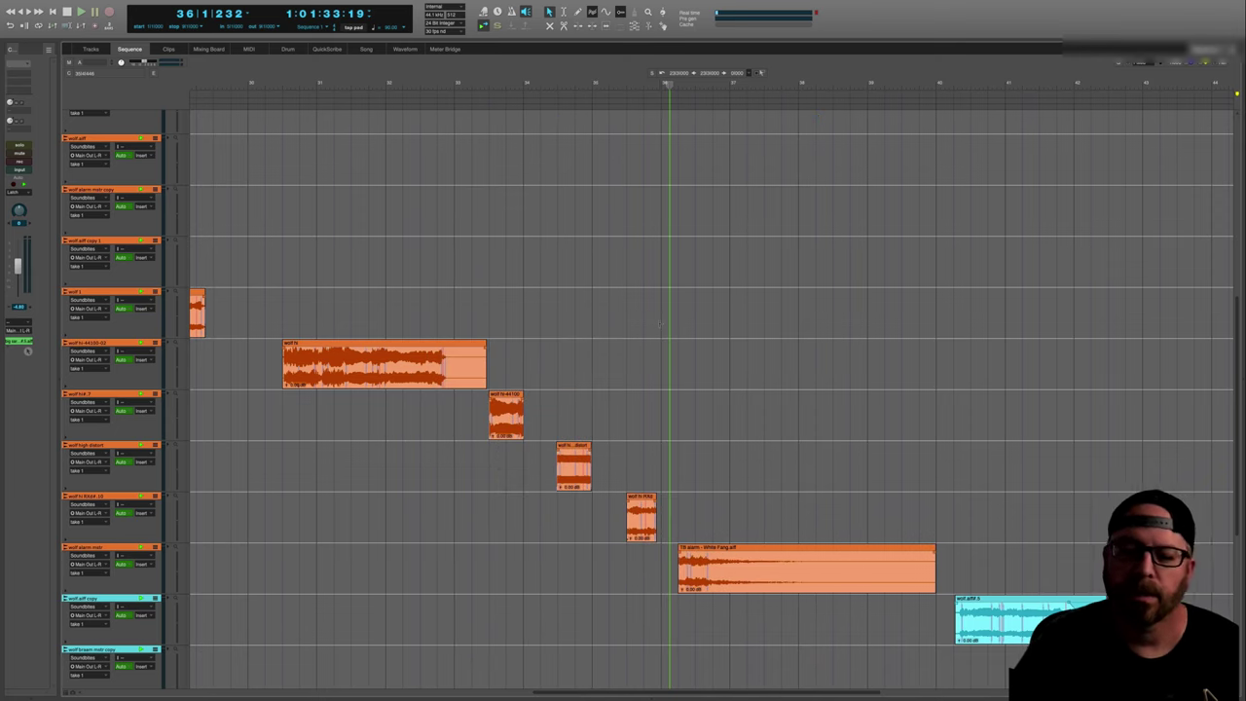
key(space)
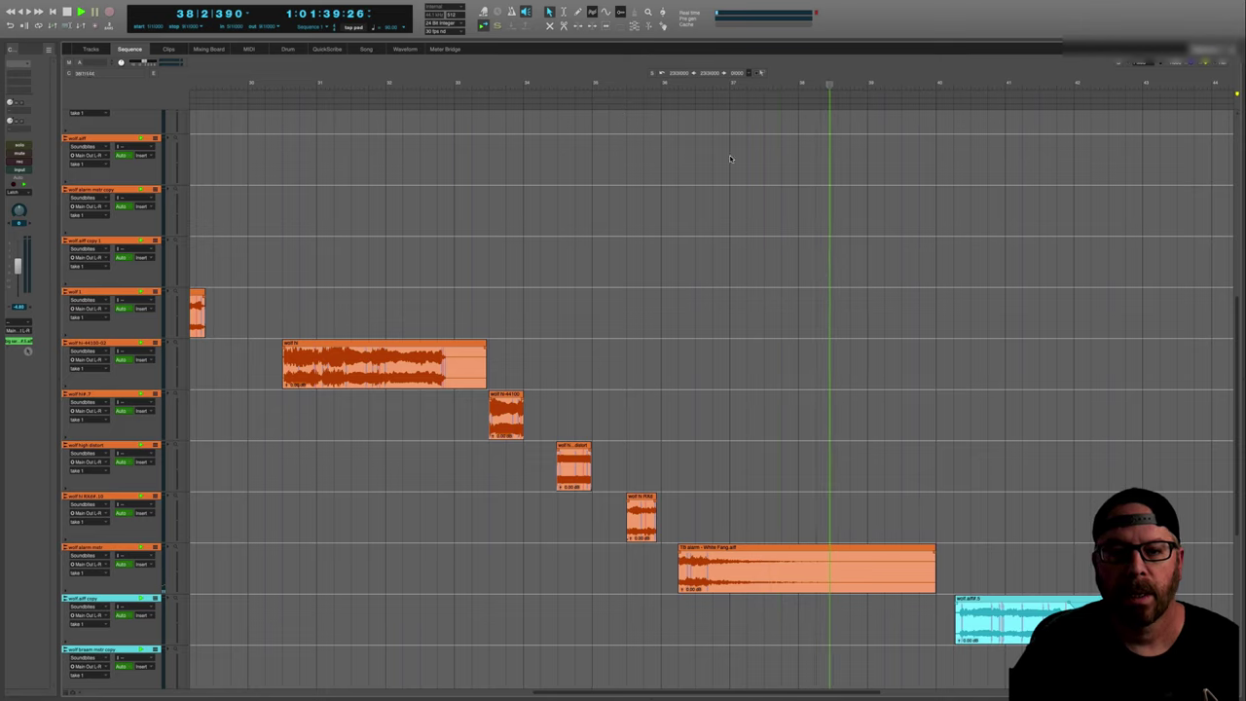
key(space)
key(space)
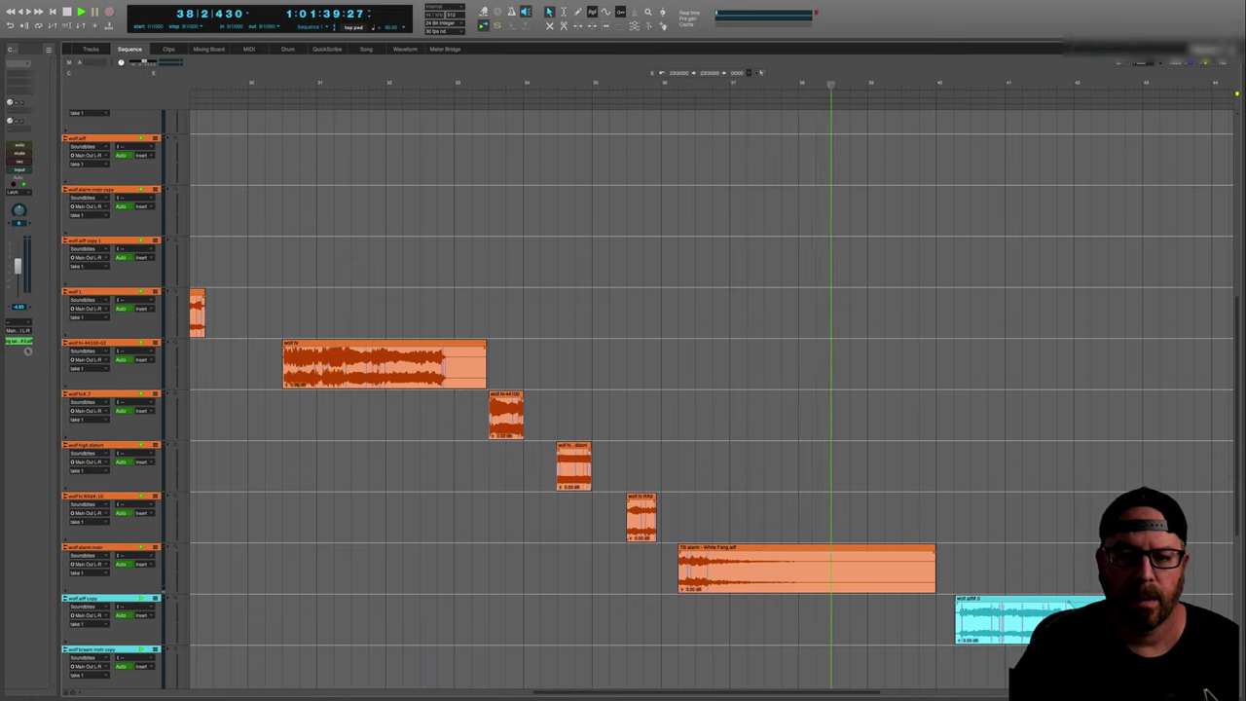
Step: Reveal the lower cyan wolf tracks and their clips around bar 40
scroll(1206, 692, down, 5)
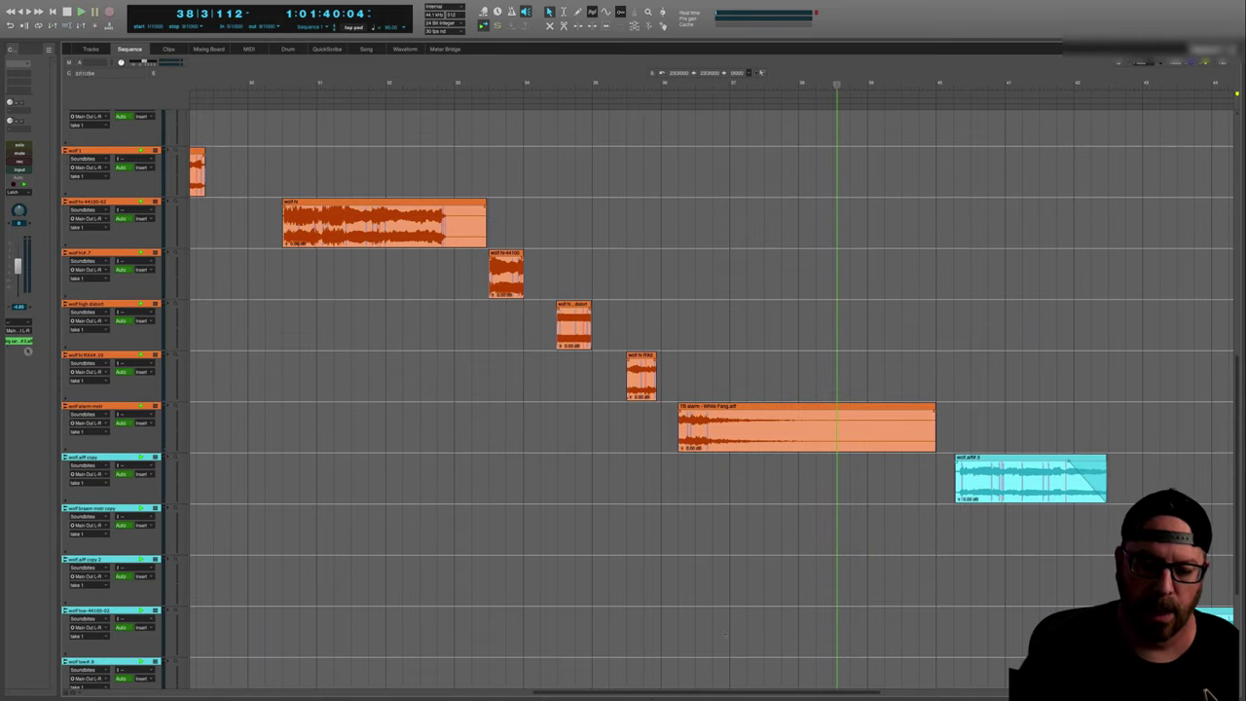
scroll(1206, 692, right, 10)
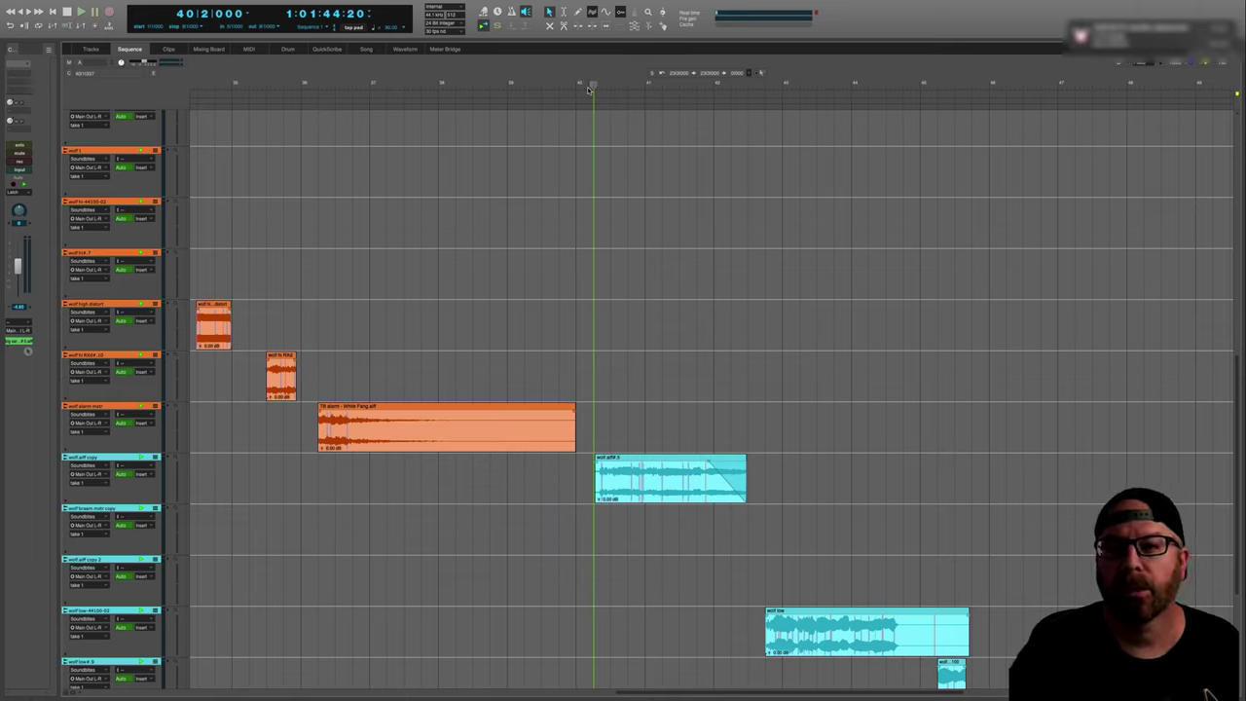
mouse_move(593, 84)
mouse_down()
mouse_move(509, 83)
mouse_move(612, 84)
mouse_move(591, 82)
mouse_up()
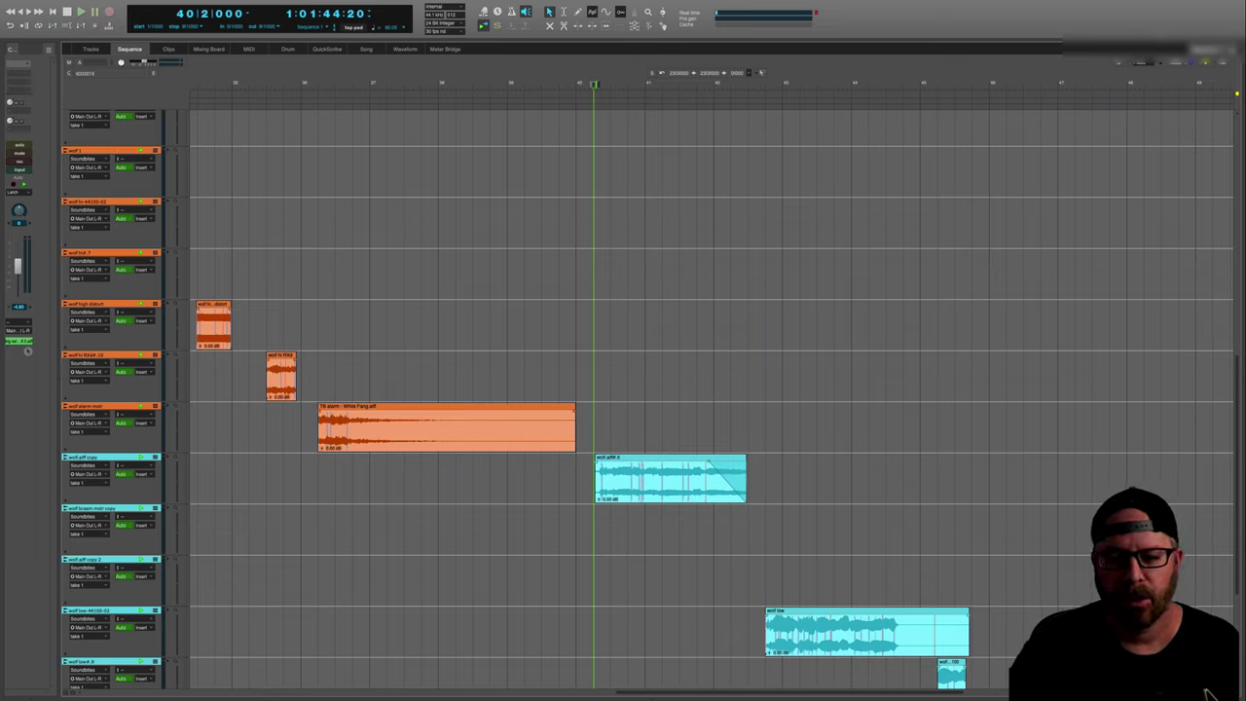
scroll(737, 206, down, 5)
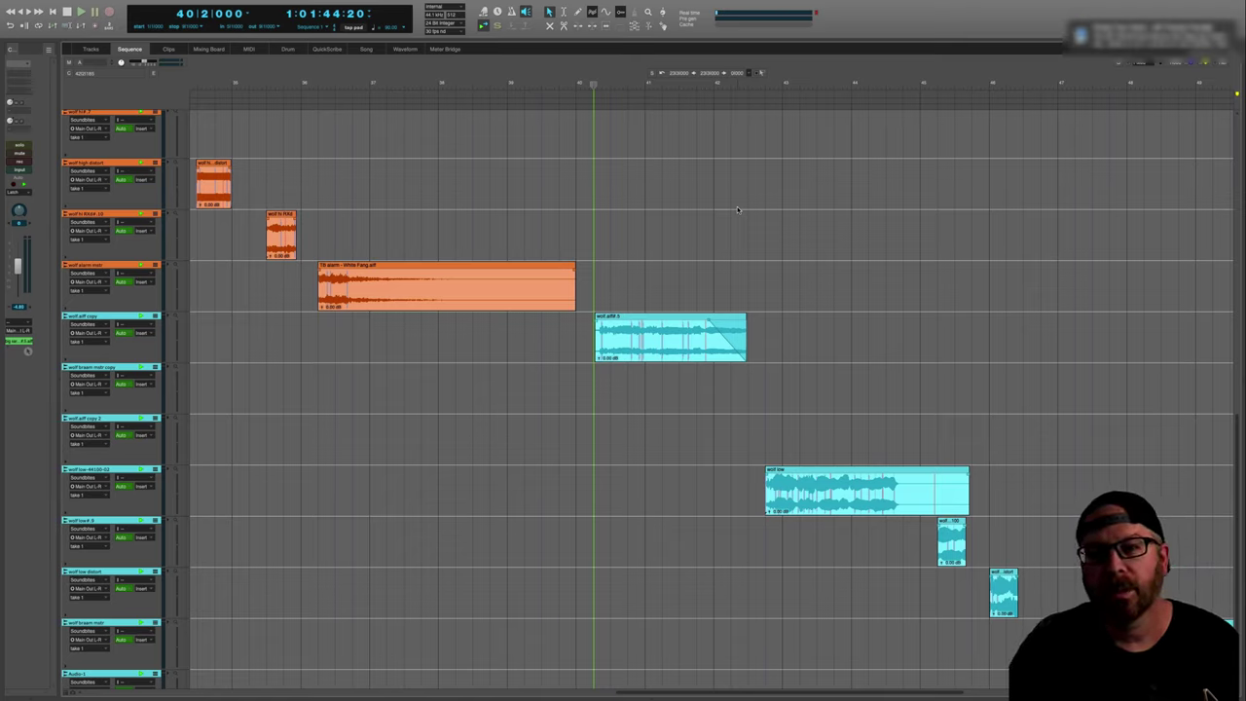
key(space)
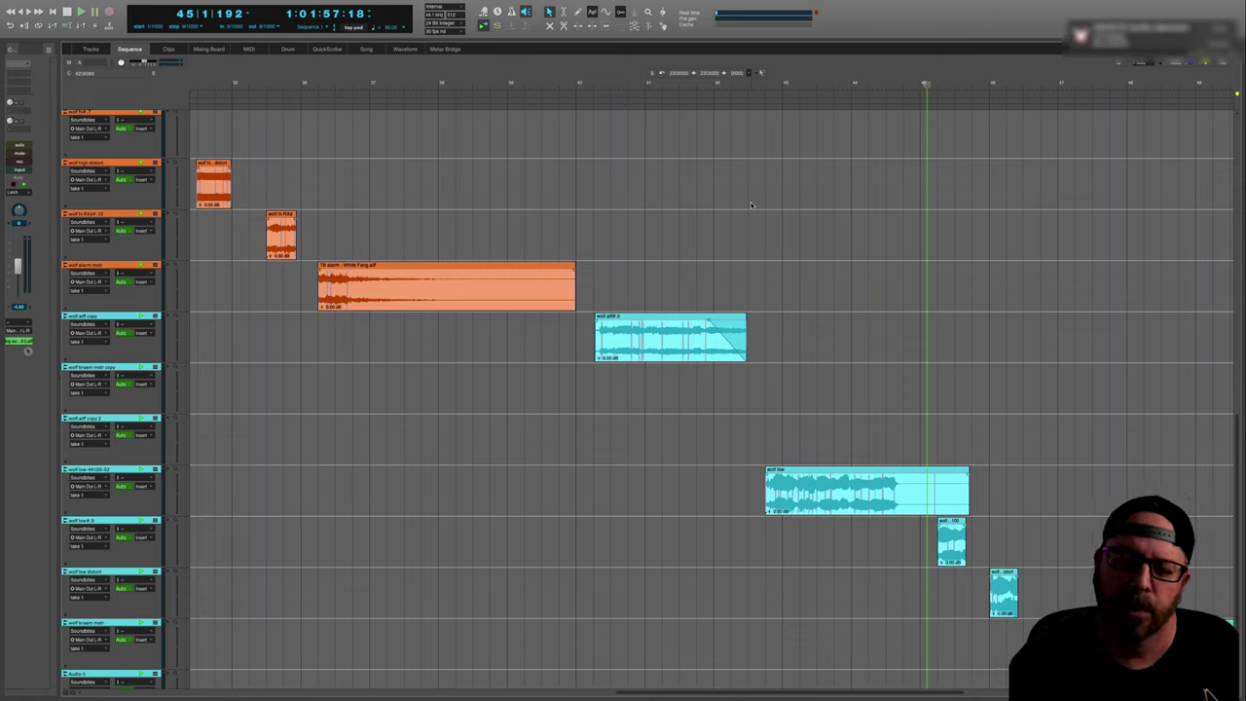
key(space)
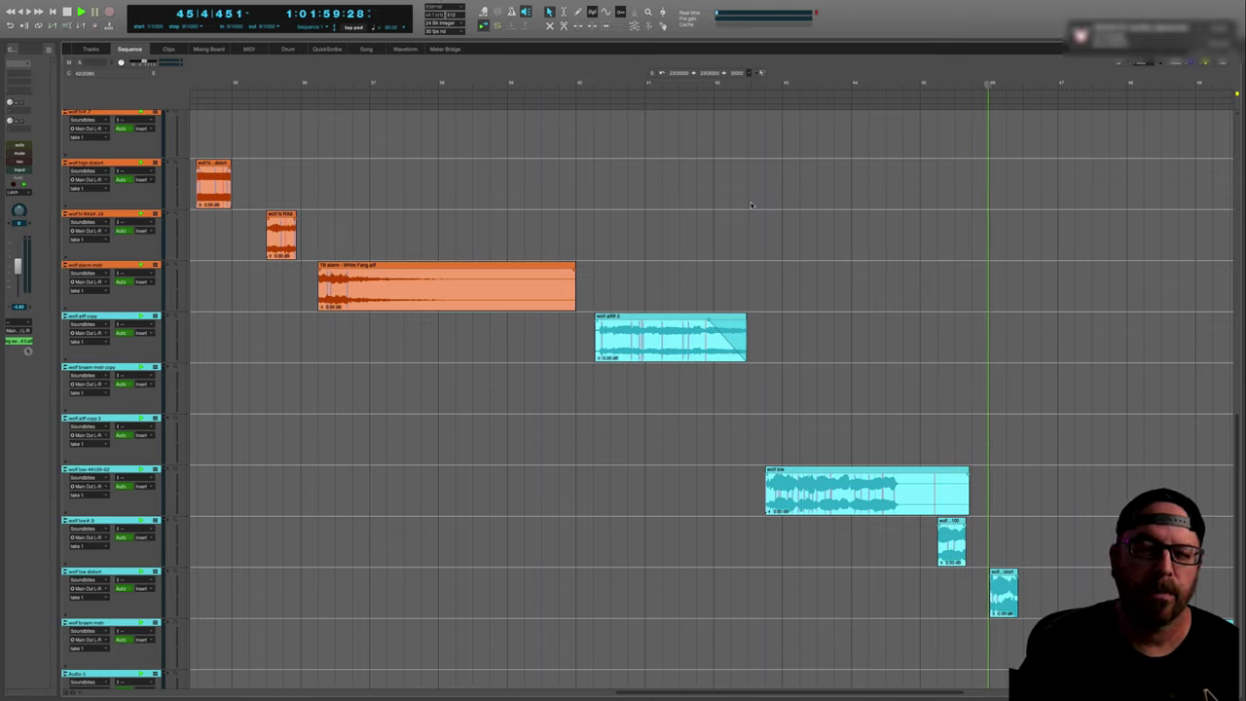
key(space)
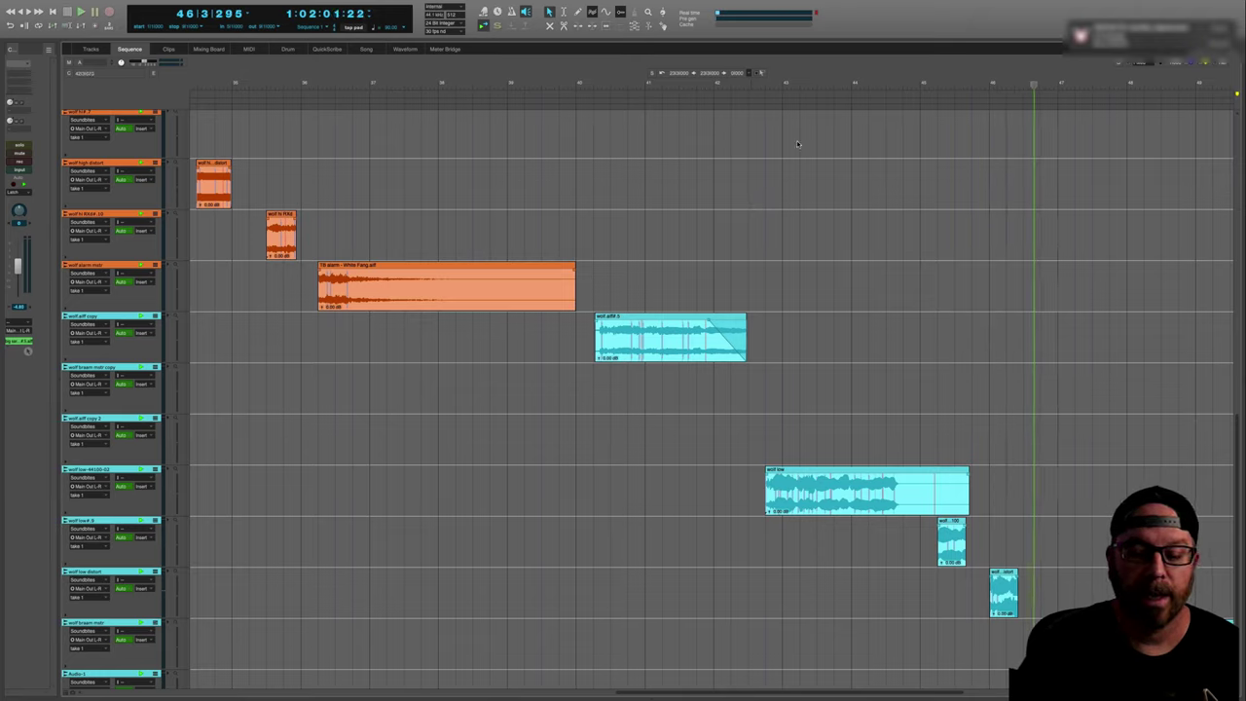
click(992, 86)
key(space)
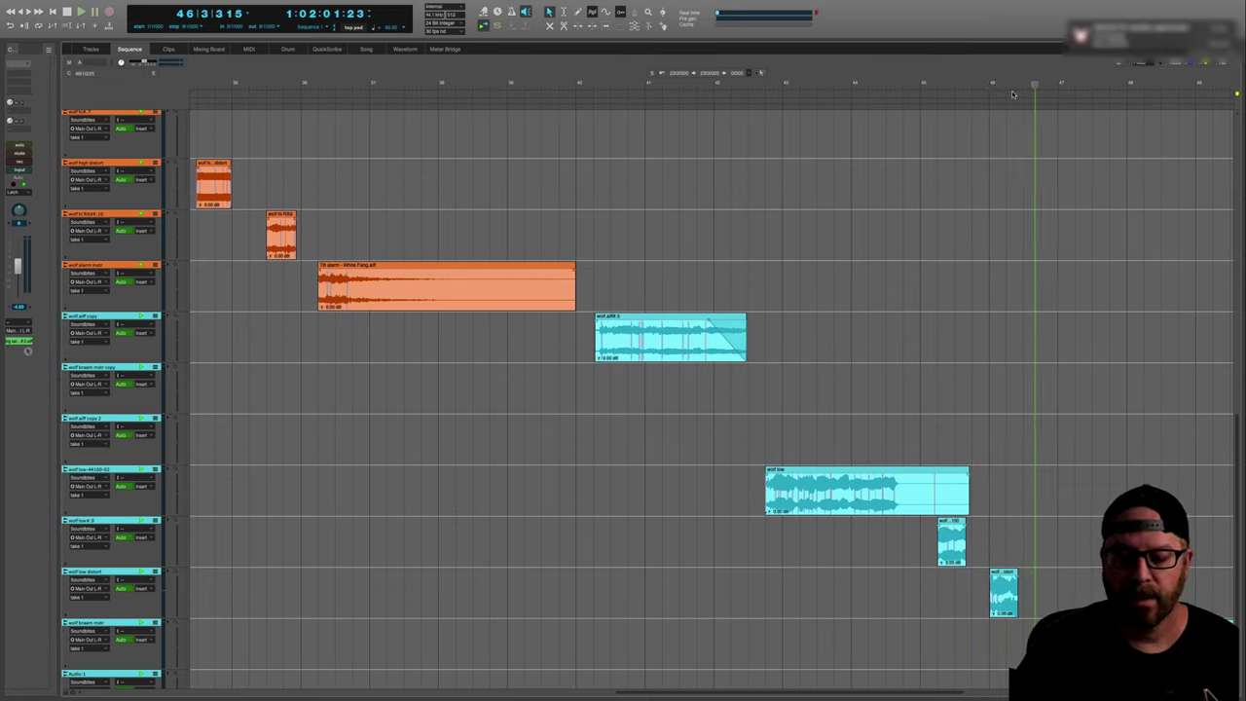
key(space)
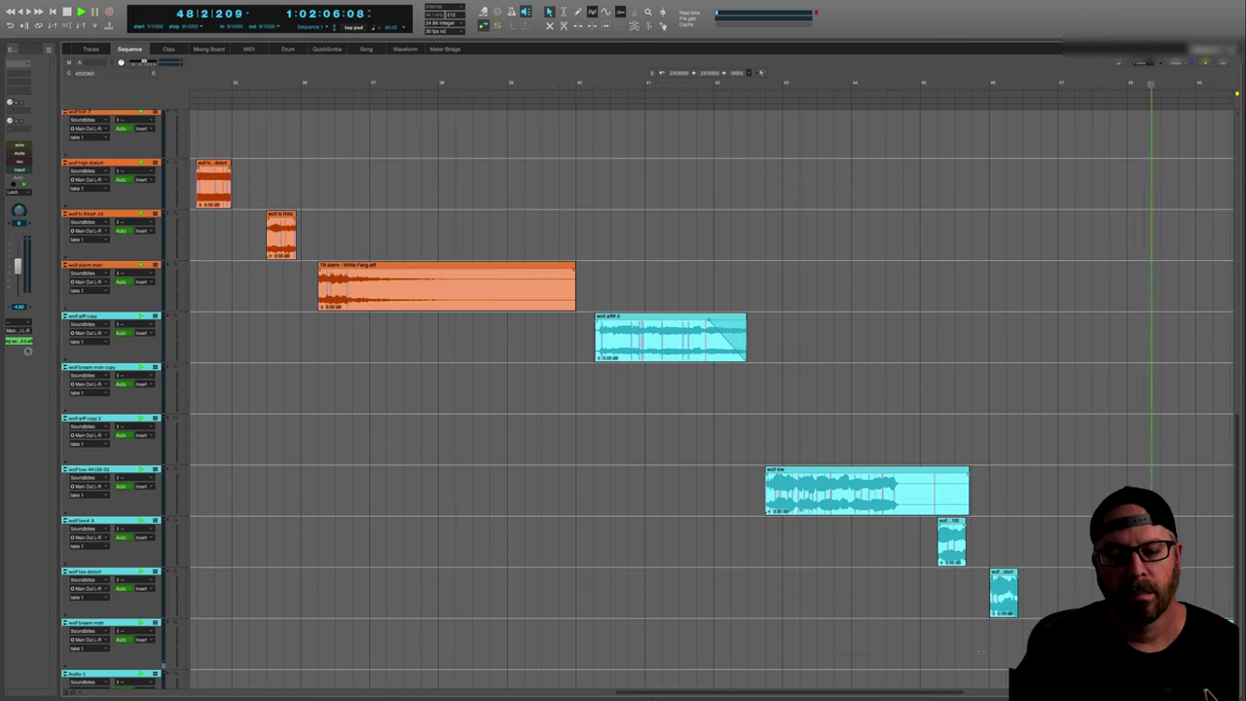
Step: Scroll further along the timeline past the wolf clips and stop playback
drag(954, 695, 1017, 692)
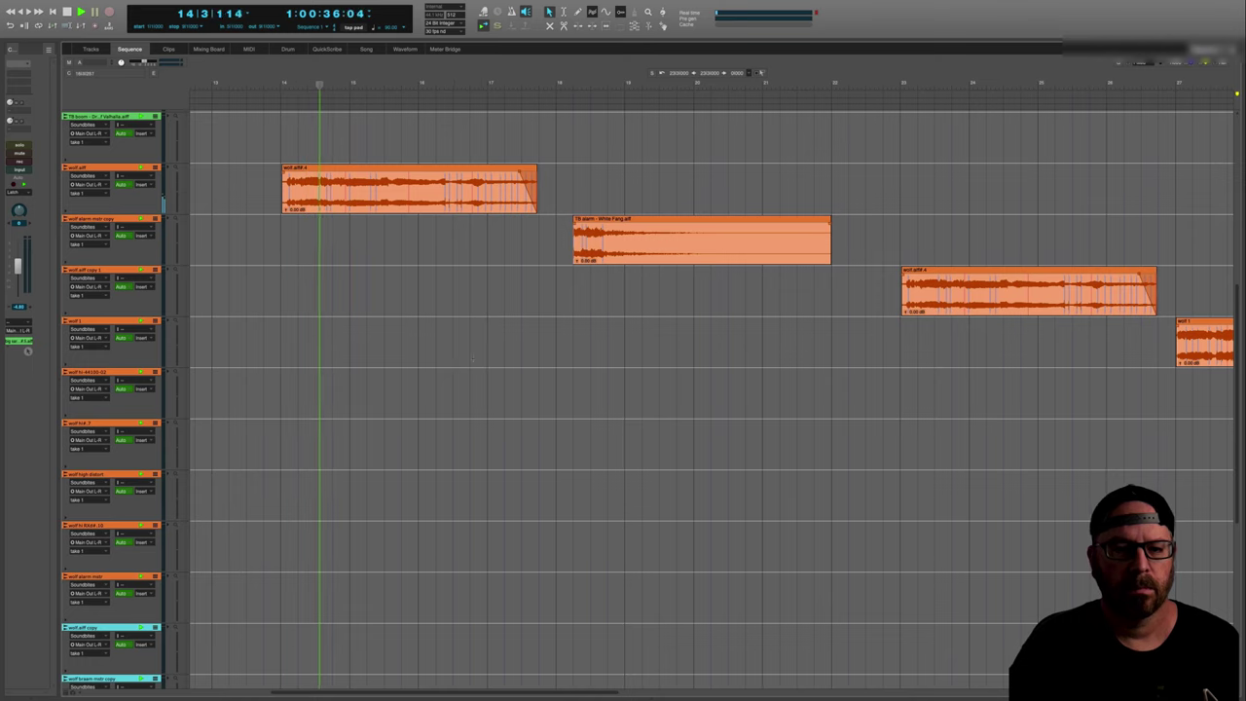
drag(431, 693, 629, 693)
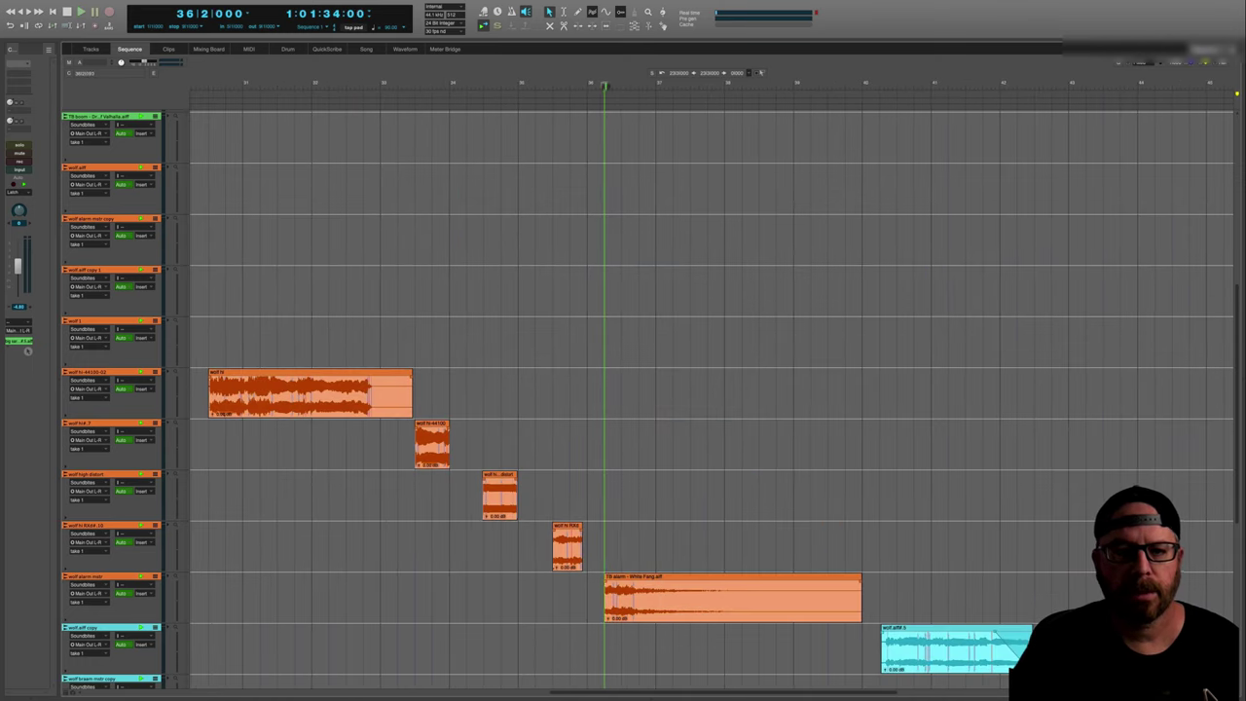
key(space)
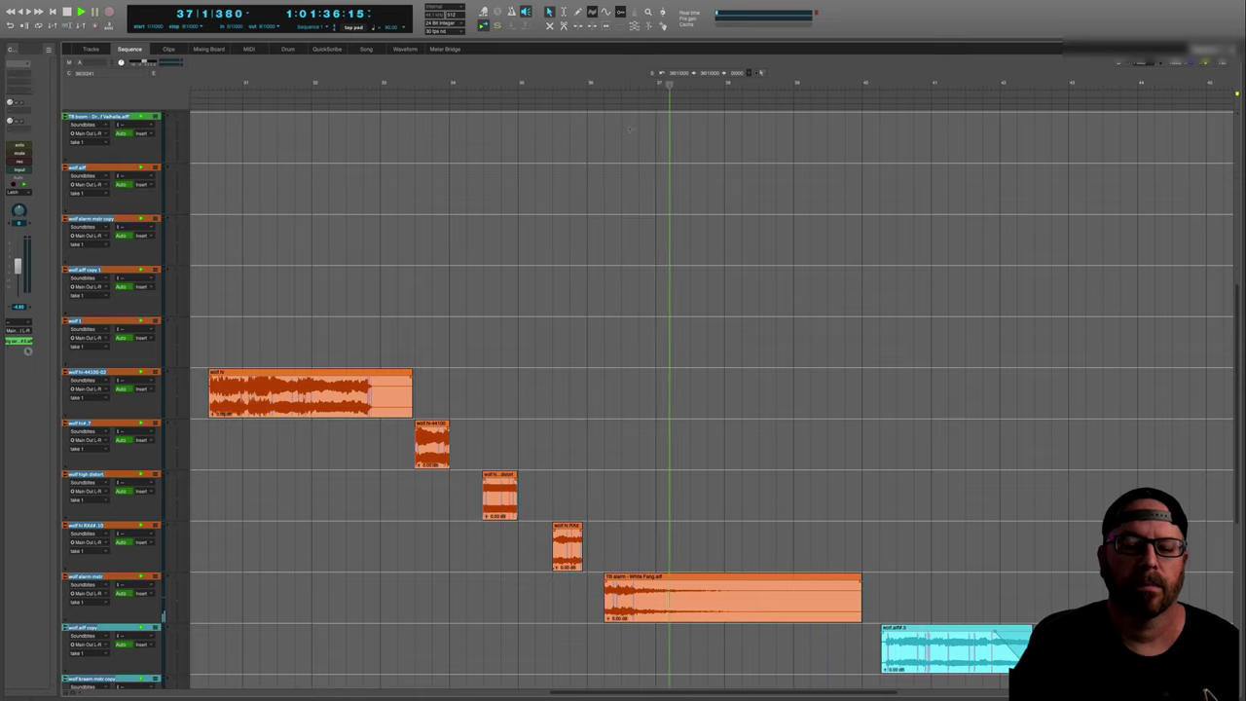
Step: Play back from bar 46, then return the view to the Conductor track and green drums
scroll(711, 399, down, 7)
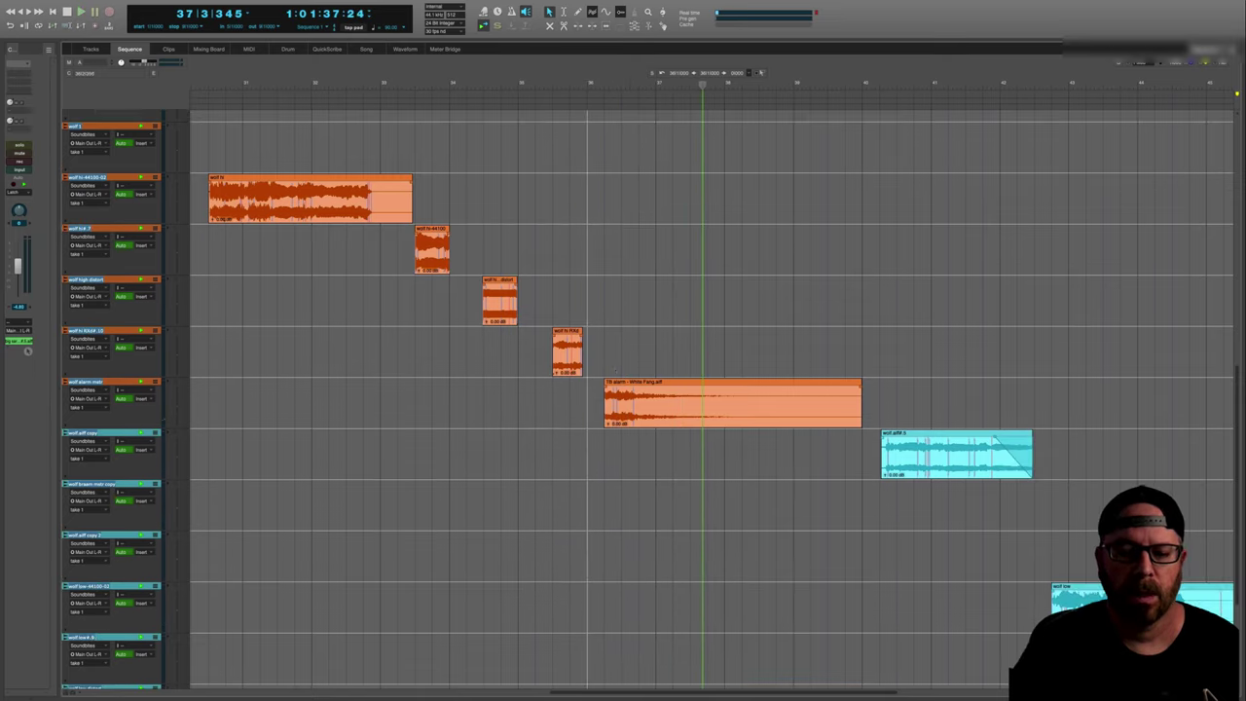
scroll(793, 689, right, 1)
scroll(793, 689, right, 10)
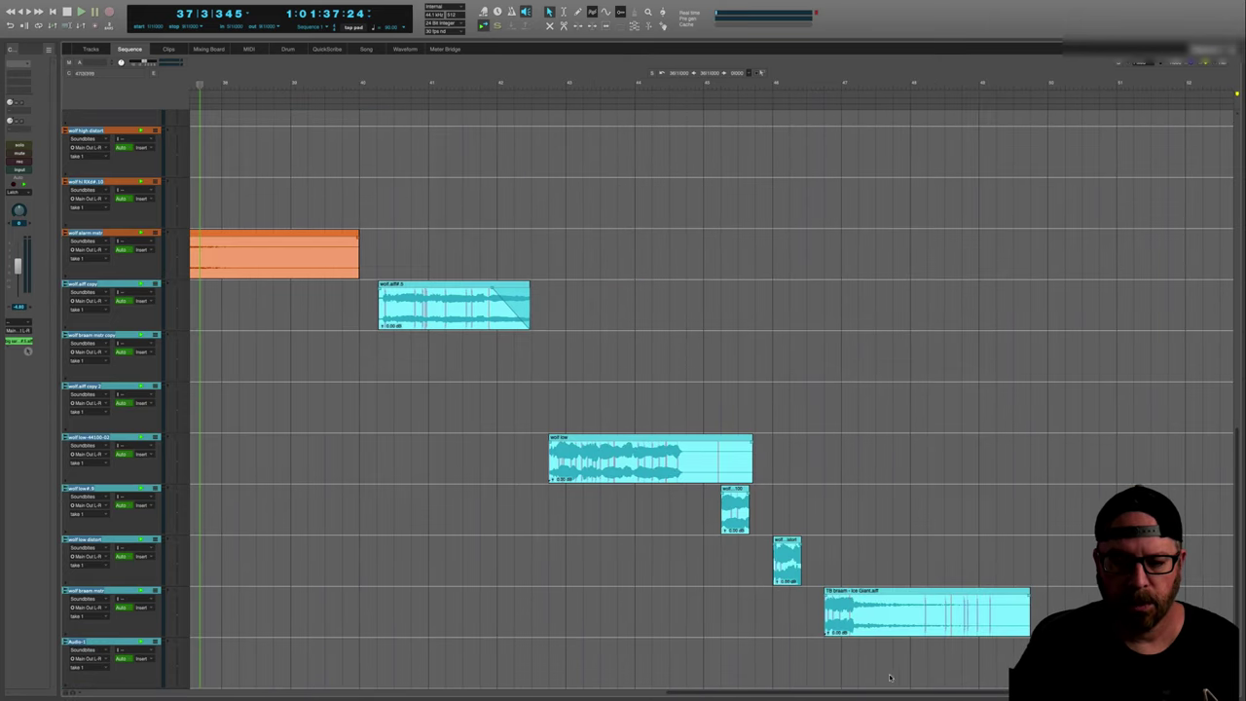
click(817, 597)
key(space)
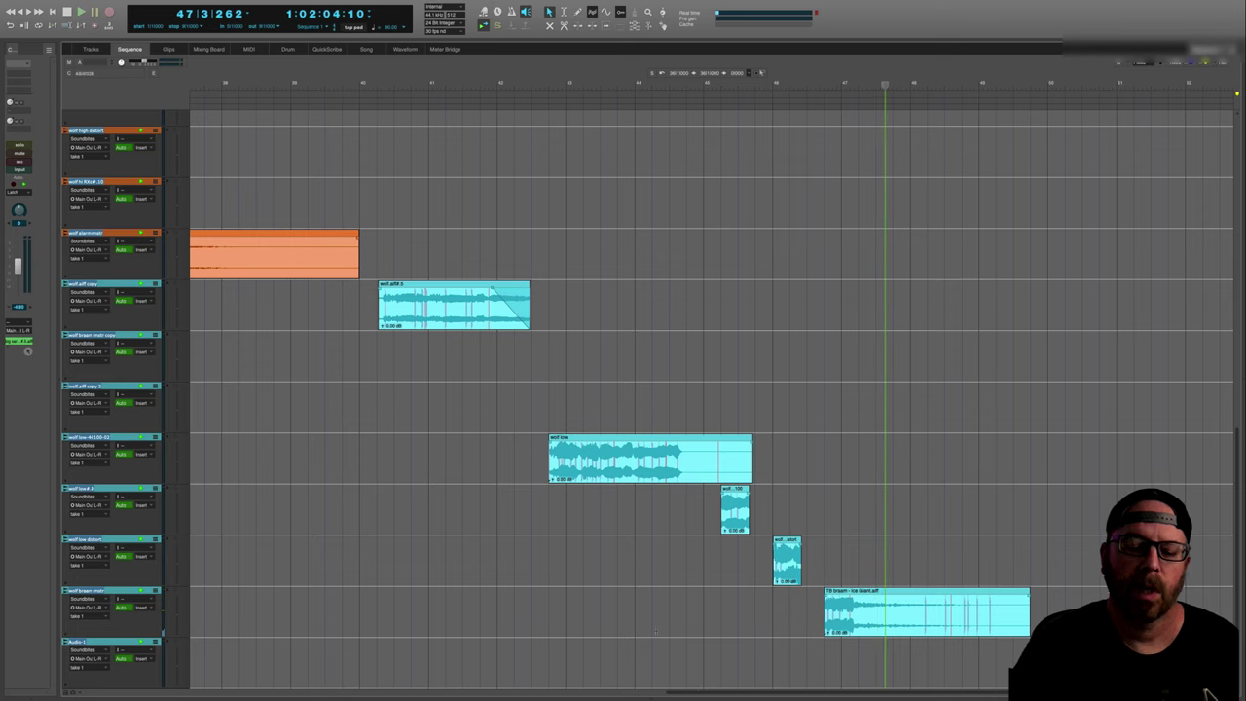
scroll(1206, 686, left, 20)
scroll(1207, 686, up, 15)
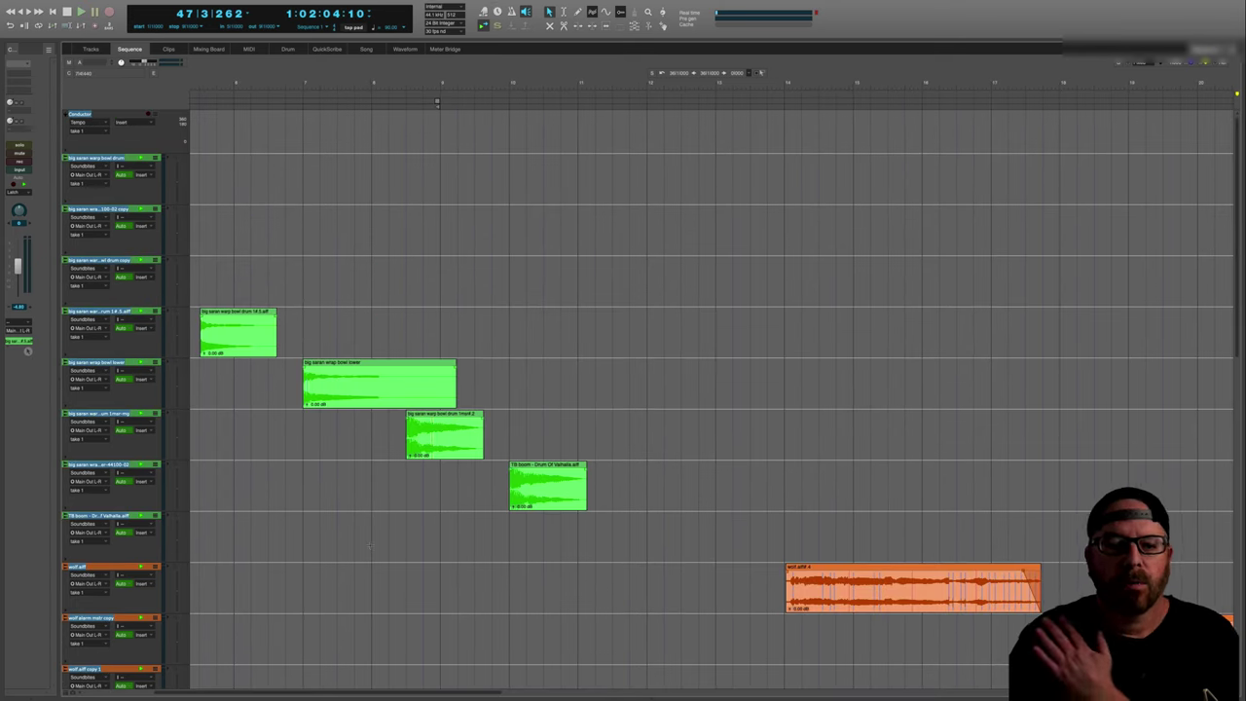
scroll(1207, 691, left, 4)
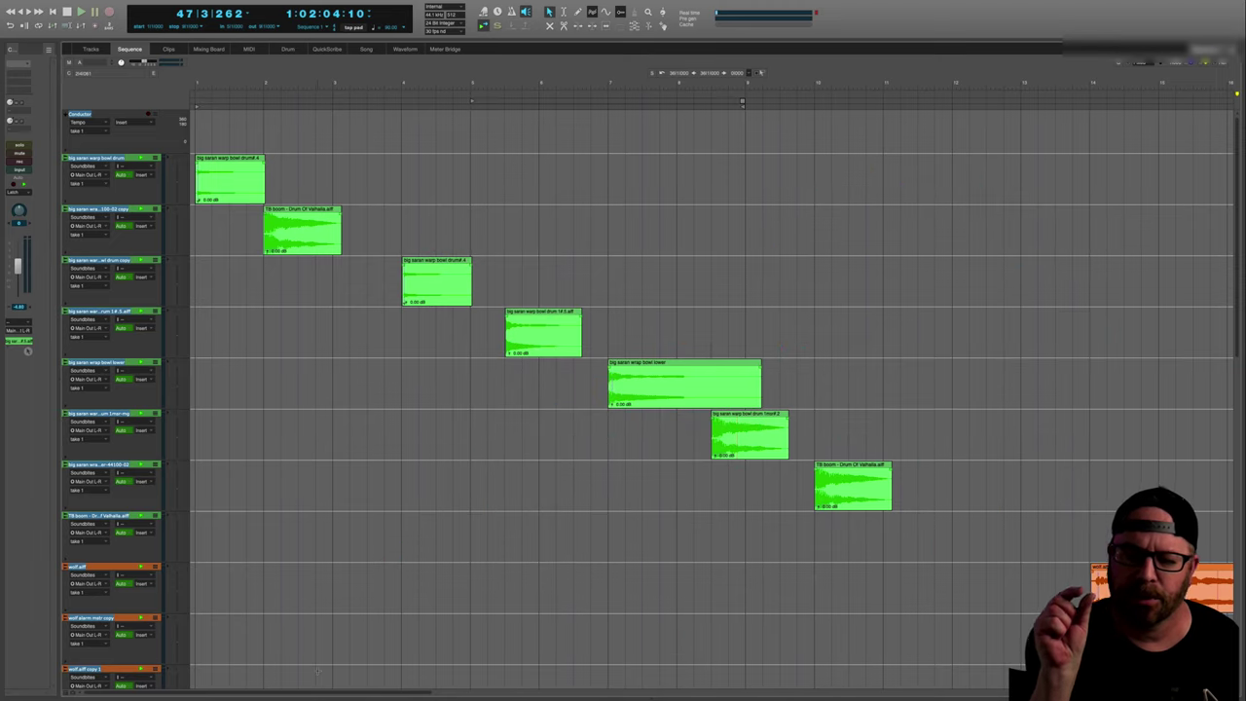
click(697, 290)
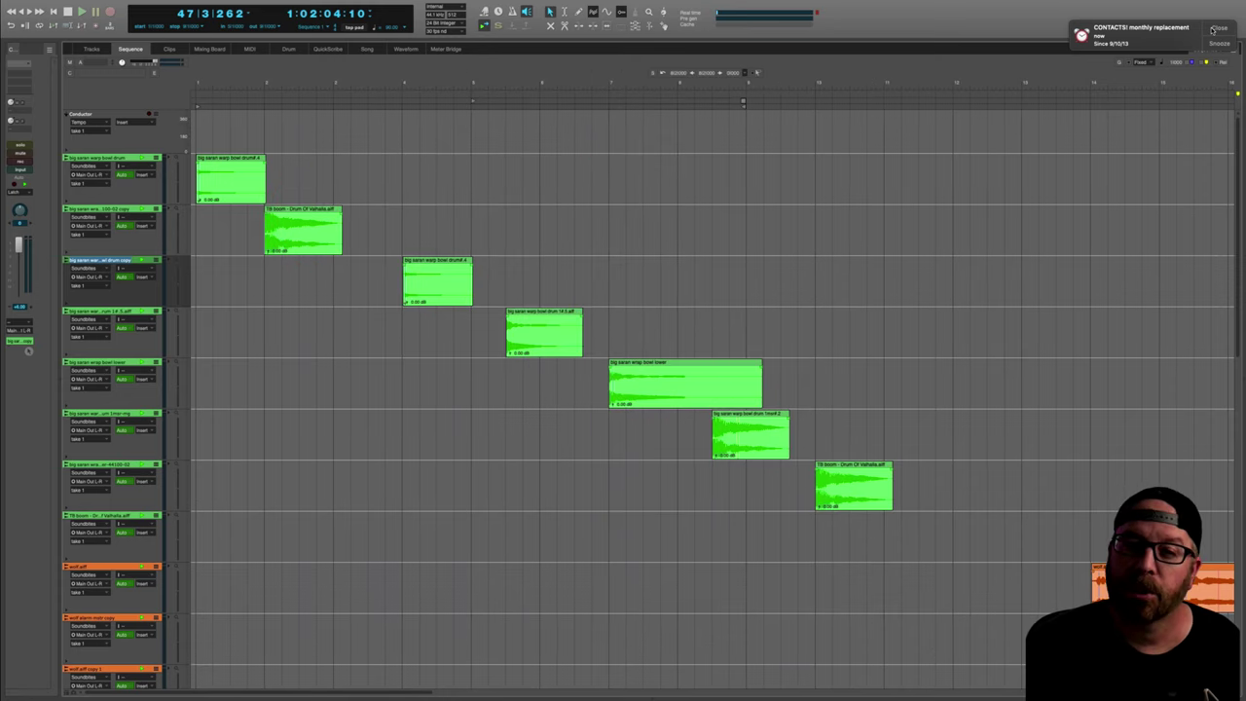
click(1216, 28)
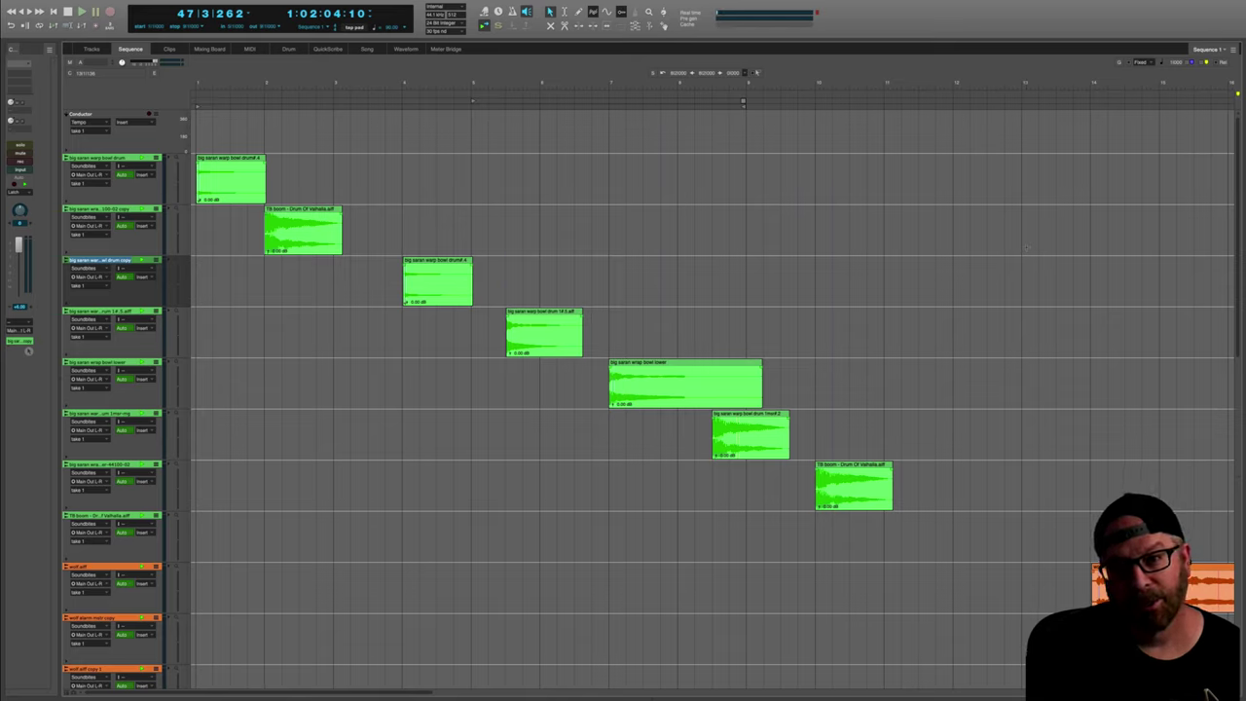